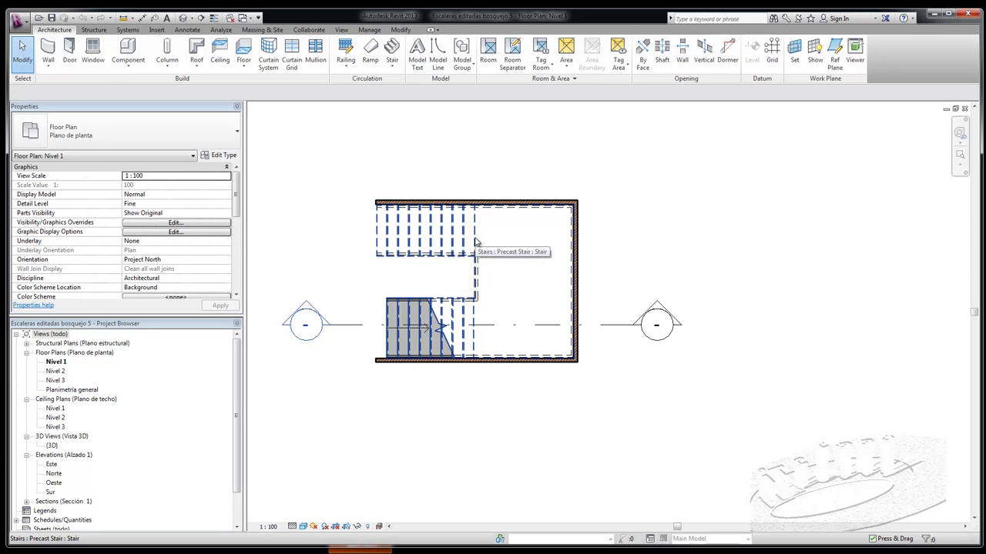
Select the precast stair, enter stair editing, pick the upper run, then exit without changes
left_click(476, 242)
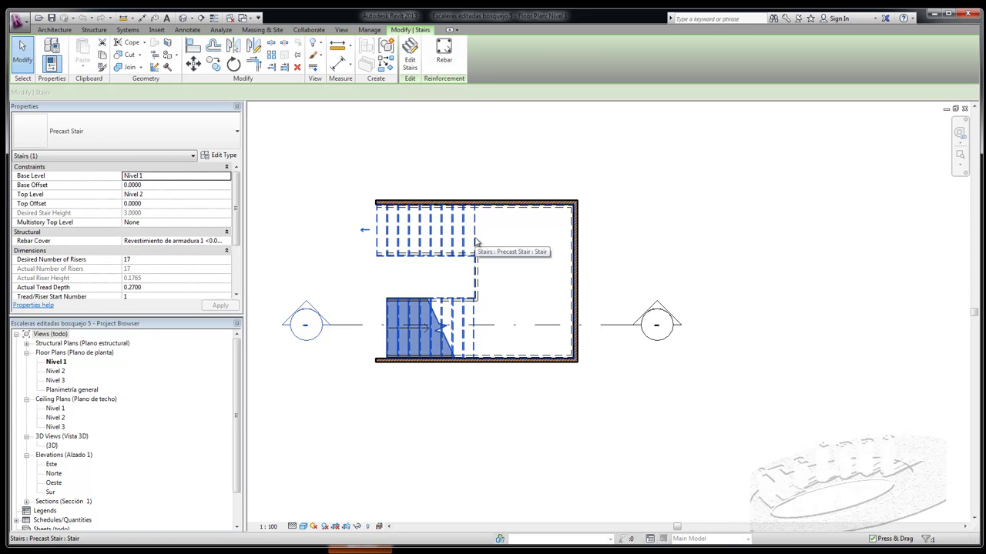
left_click(410, 53)
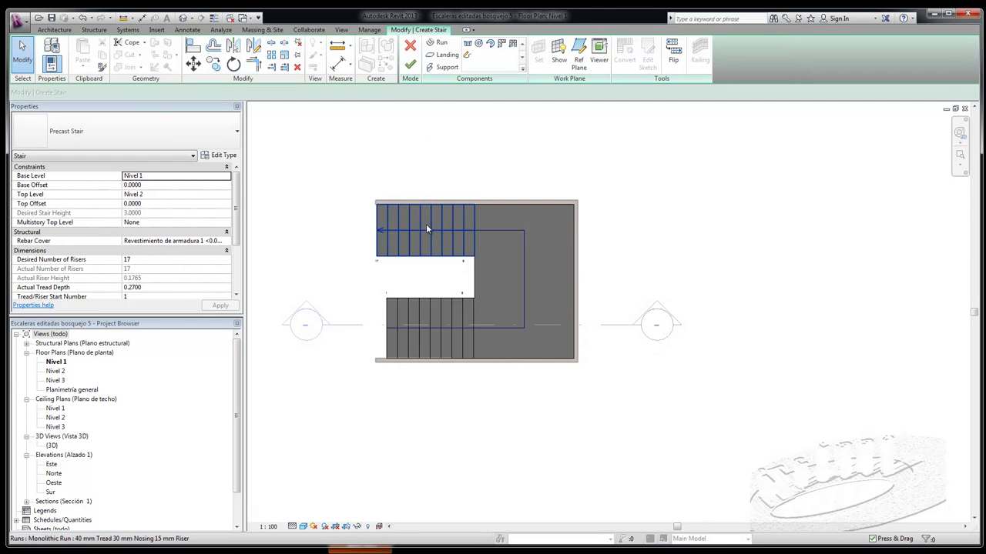
left_click(431, 221)
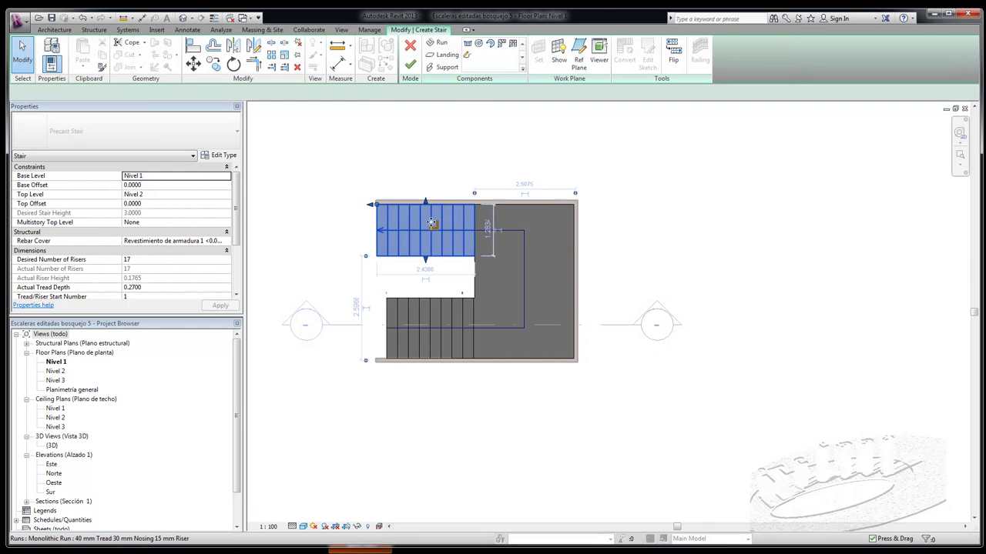
left_click(410, 65)
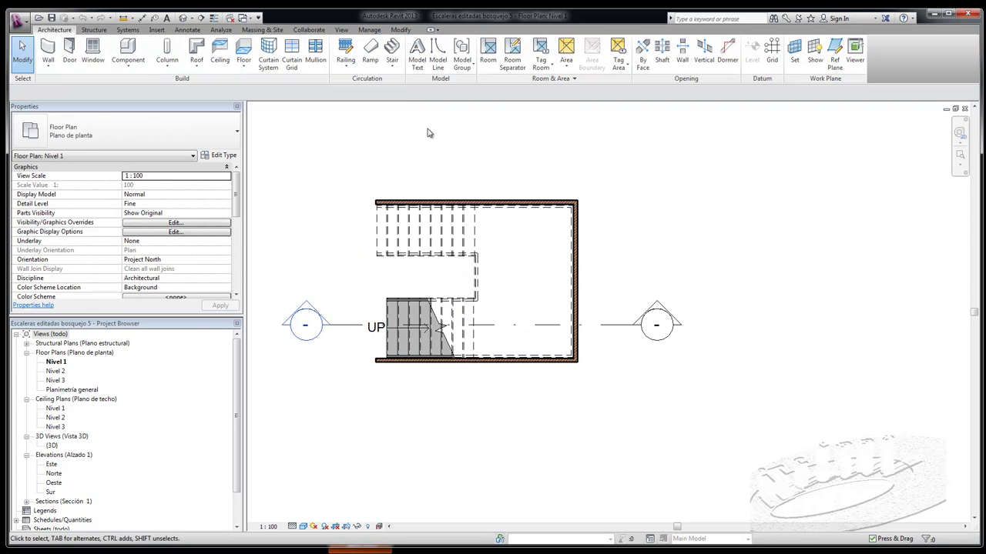
Re-enter stair editing and convert the upper run to a custom sketch, dismissing the warning
left_click(434, 229)
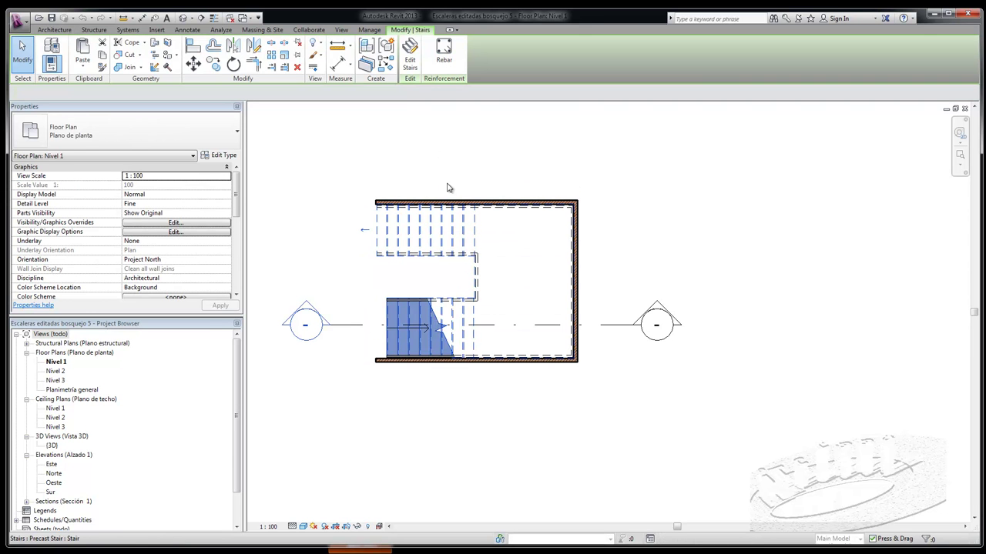
left_click(410, 54)
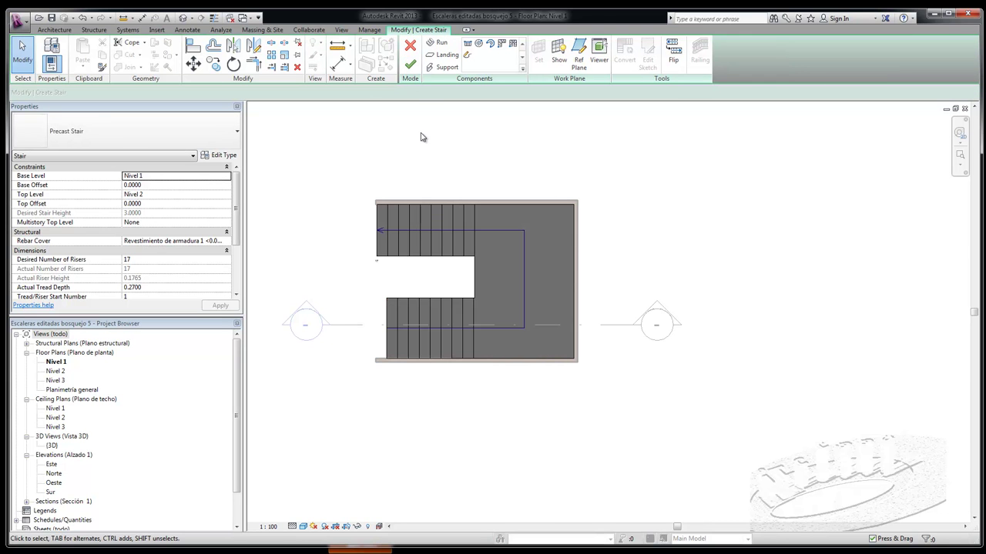
left_click(420, 249)
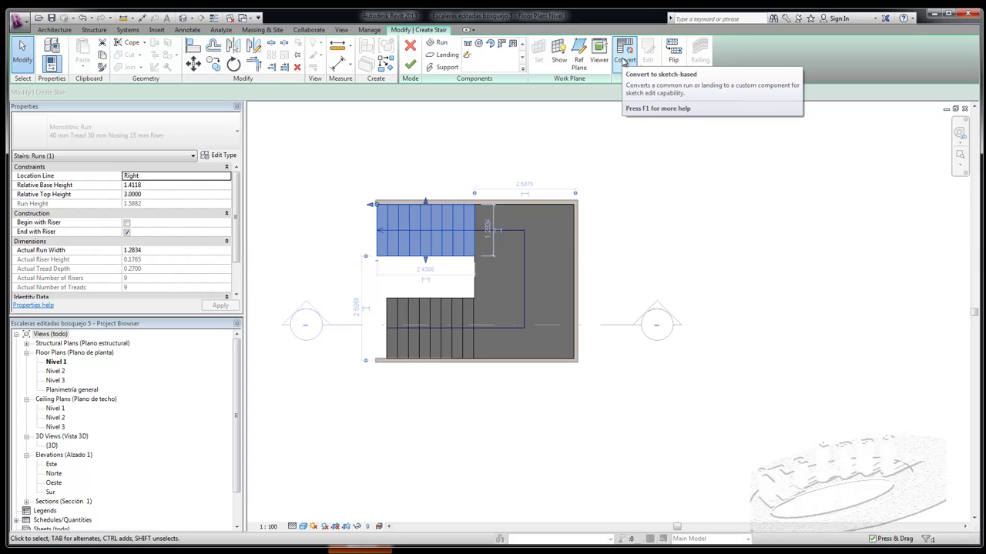
mouse_move(624, 54)
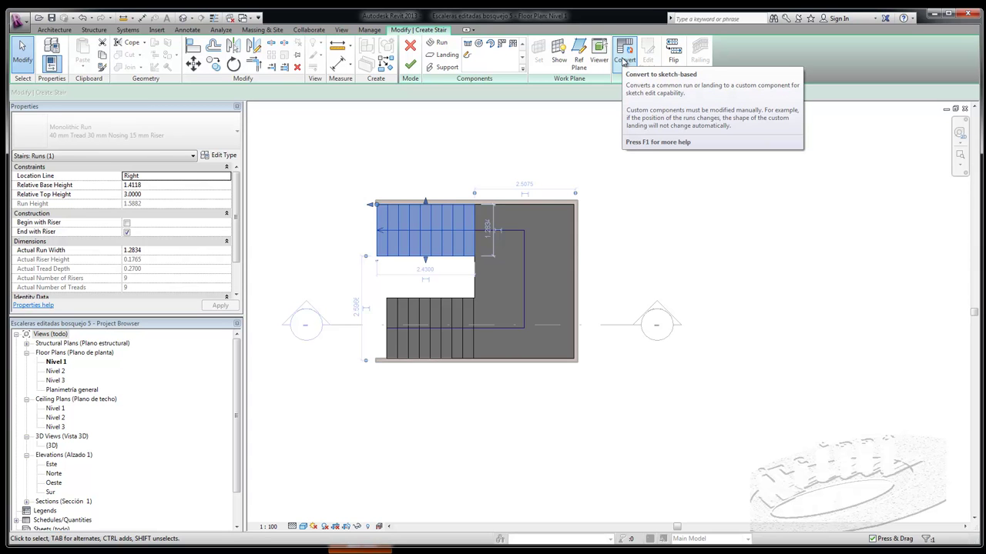
left_click(623, 60)
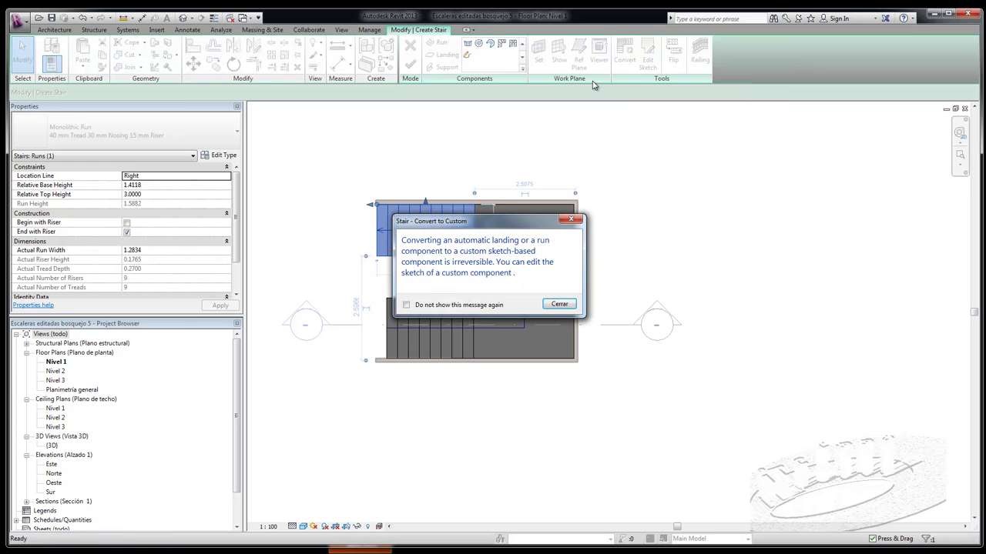
mouse_move(492, 222)
left_mouse_down()
mouse_move(820, 194)
mouse_move(703, 153)
left_mouse_up()
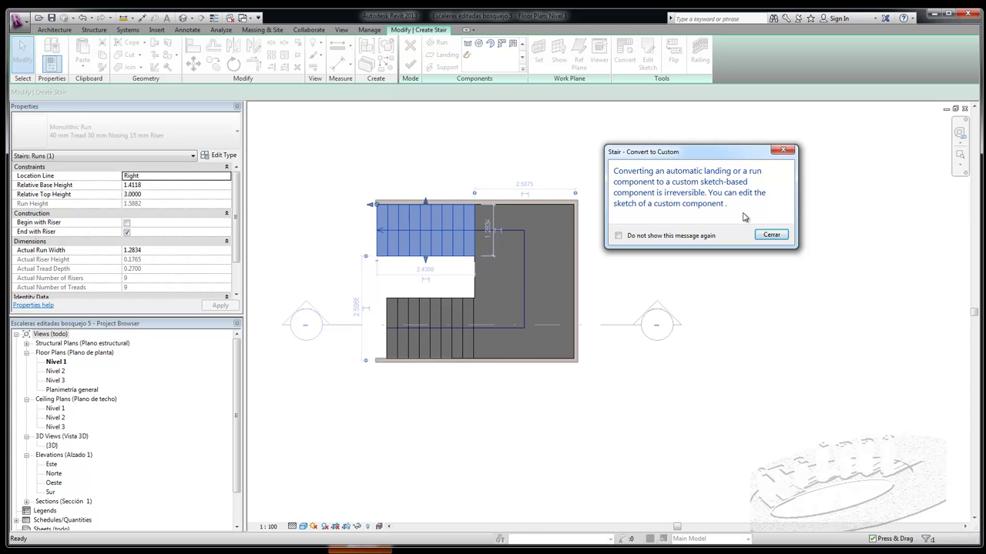
left_click(772, 235)
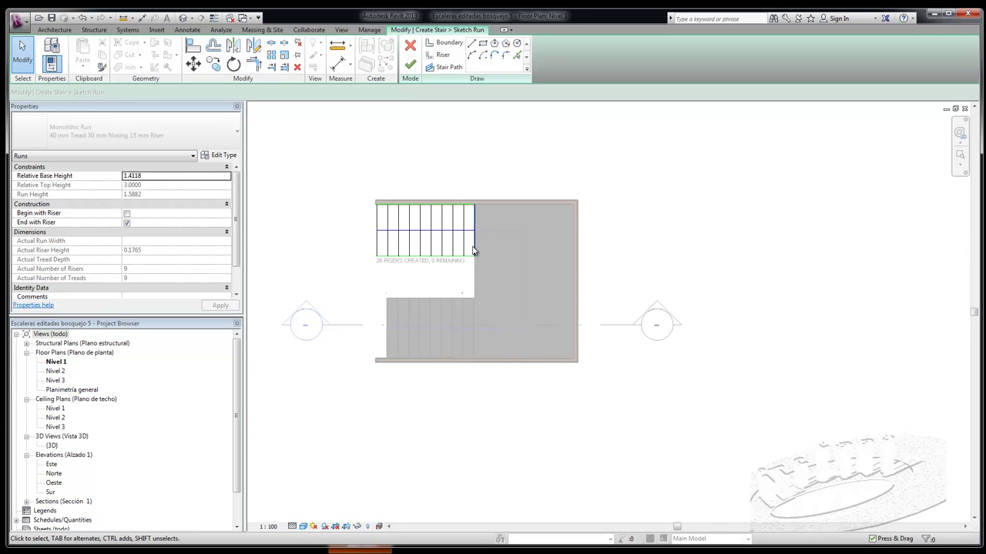
Swing the upper run's left riser to a 135° angle and lengthen it to the wall line
left_click(377, 223)
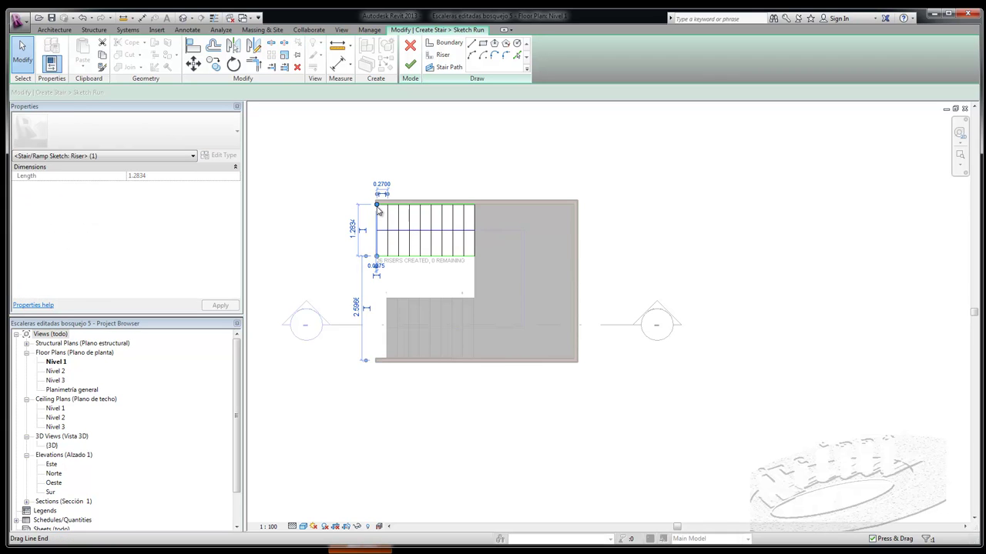
left_click_drag(377, 207, 331, 210)
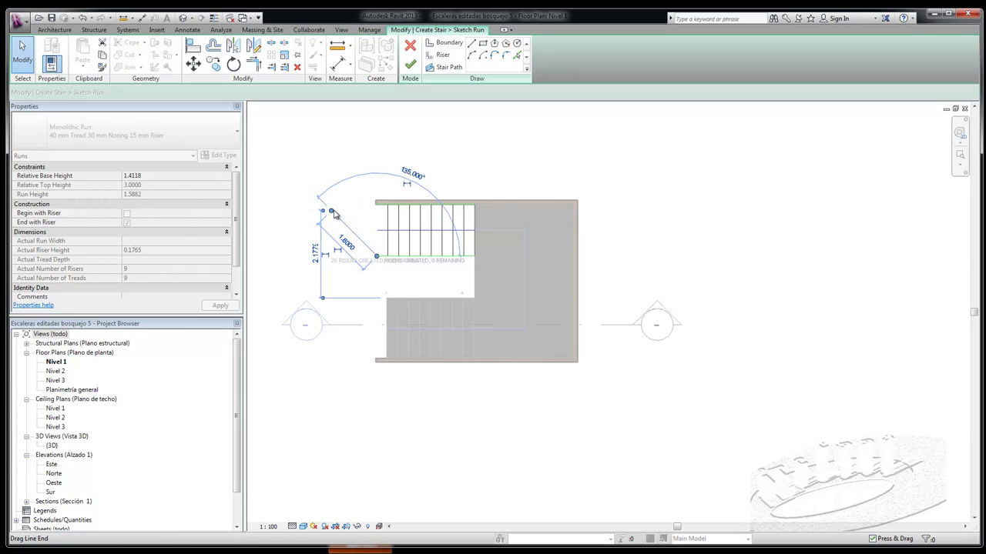
left_click(385, 209)
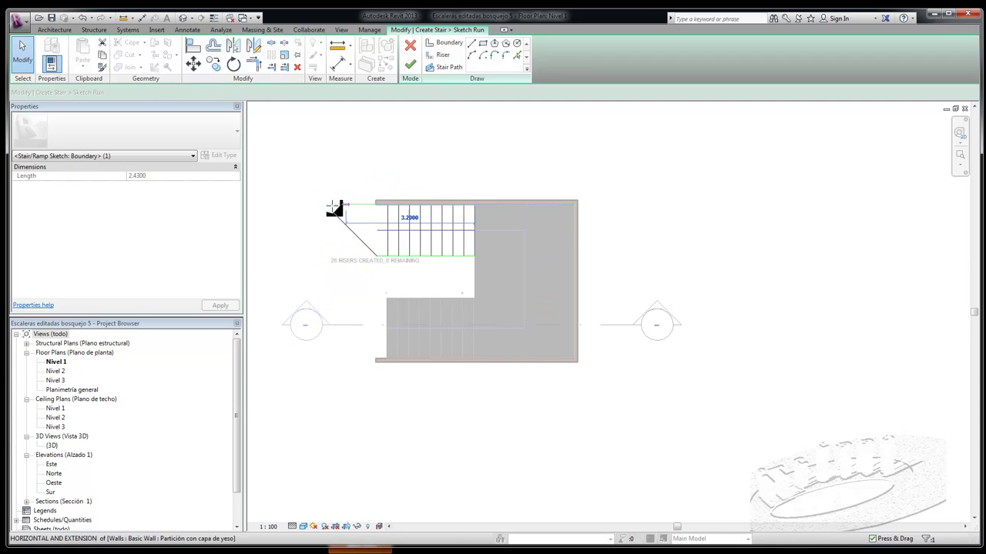
left_click(332, 213)
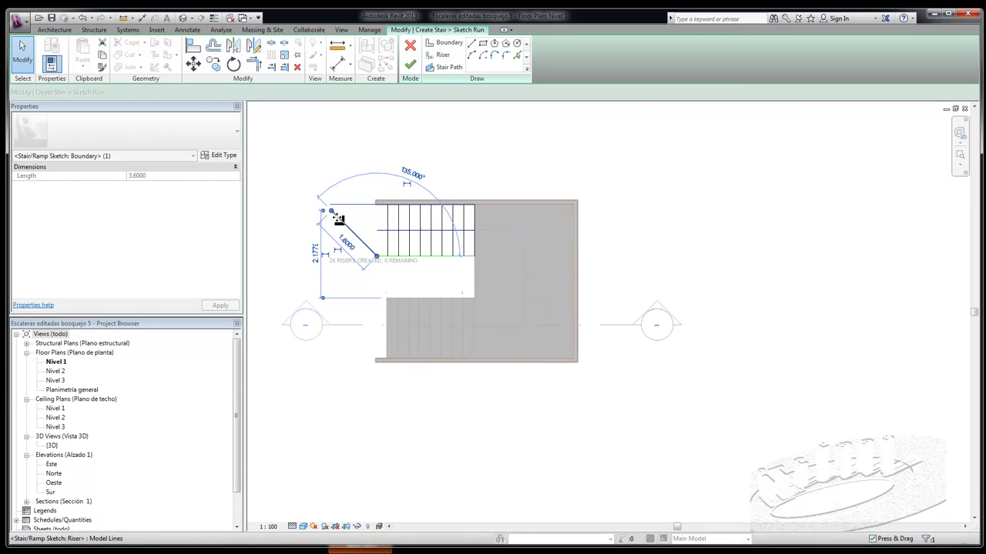
left_click_drag(331, 212, 325, 204)
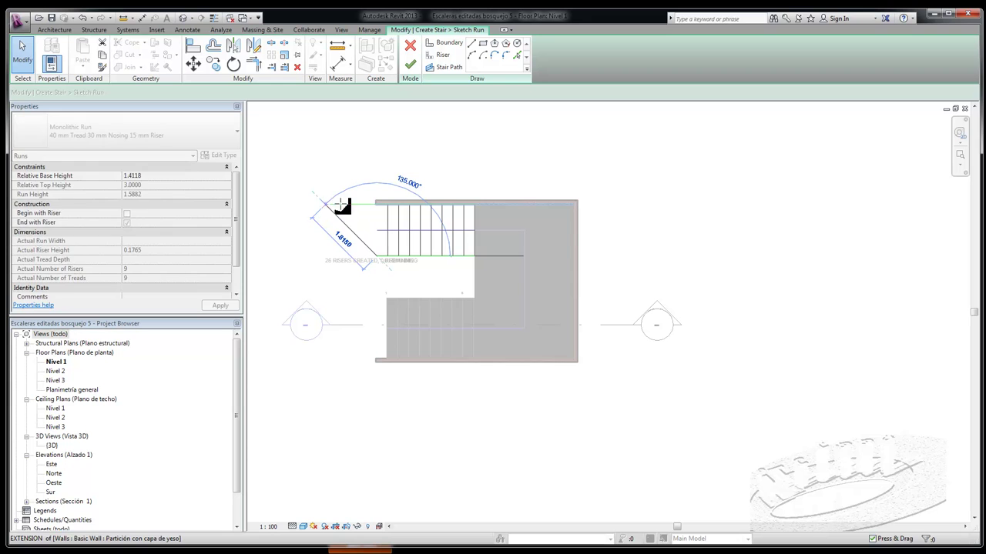
Extend the top boundary line so it meets the angled riser's tip
scroll(320, 191, "up", 3)
scroll(322, 199, "up", 2)
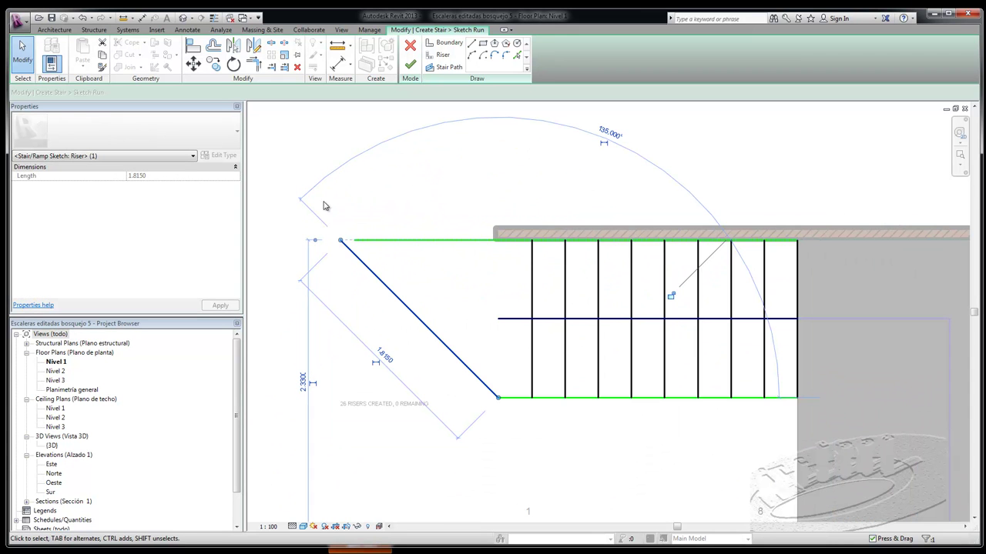
left_click(354, 241)
left_click_drag(352, 242, 344, 241)
scroll(462, 158, "down", 5)
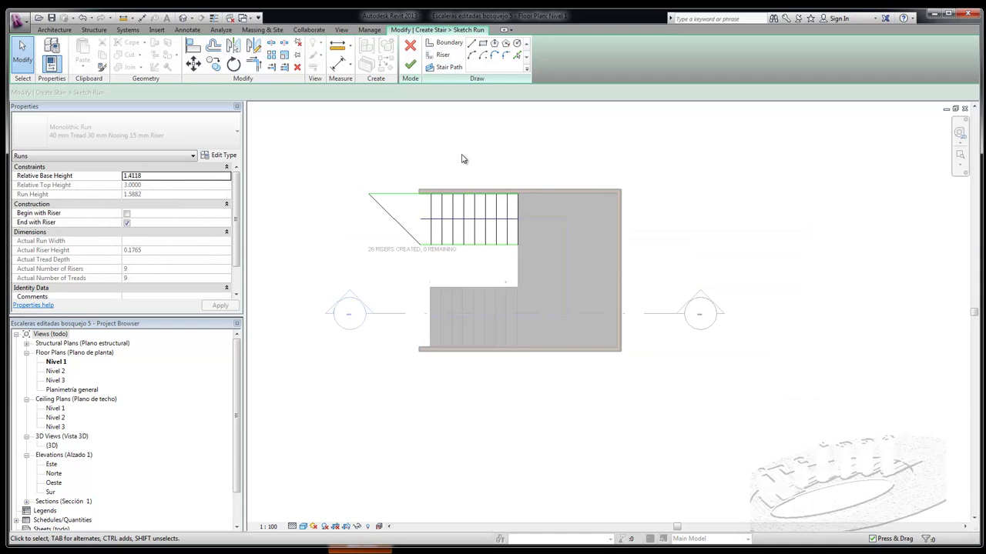
Continue past the invalid stair path error and make the angled riser steeper
left_click(410, 67)
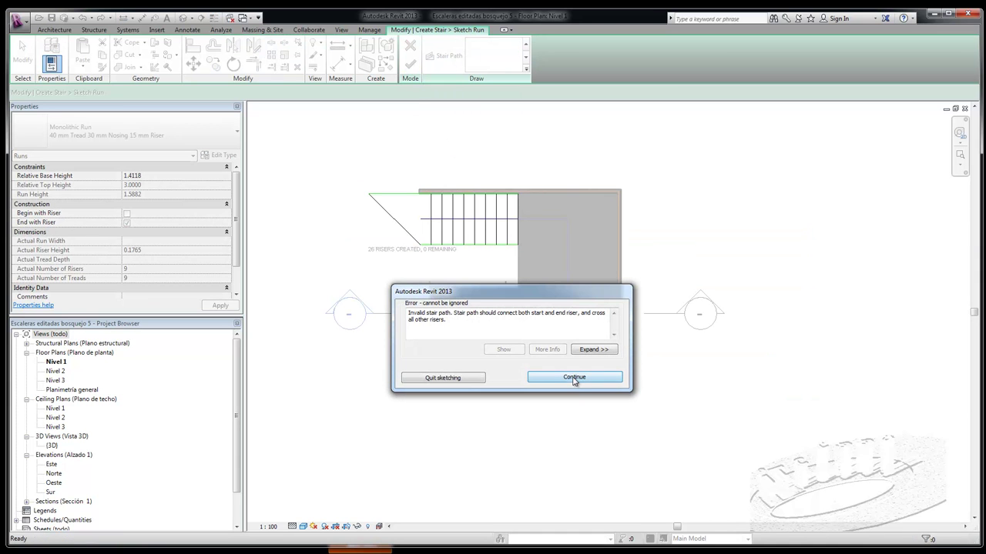
left_click(573, 378)
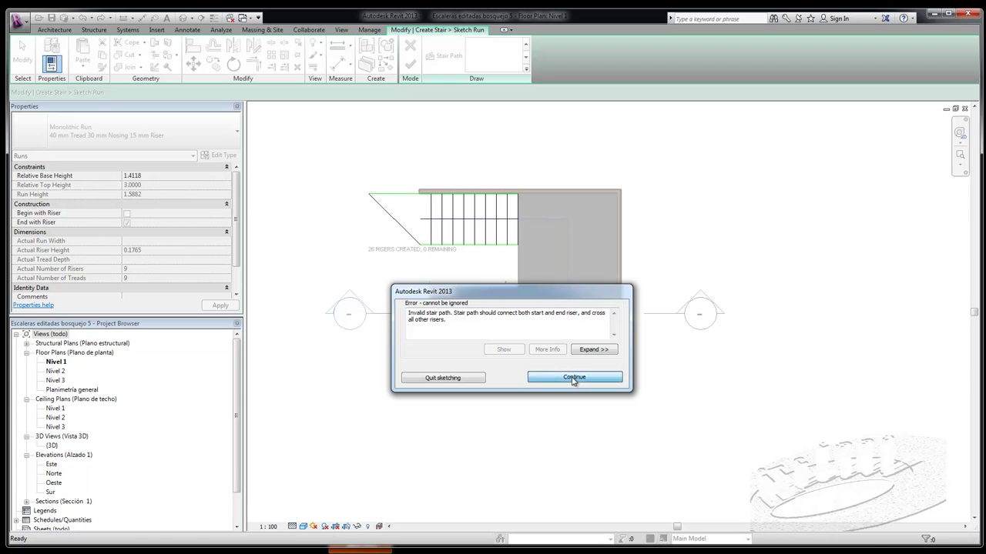
scroll(369, 213, "up", 3)
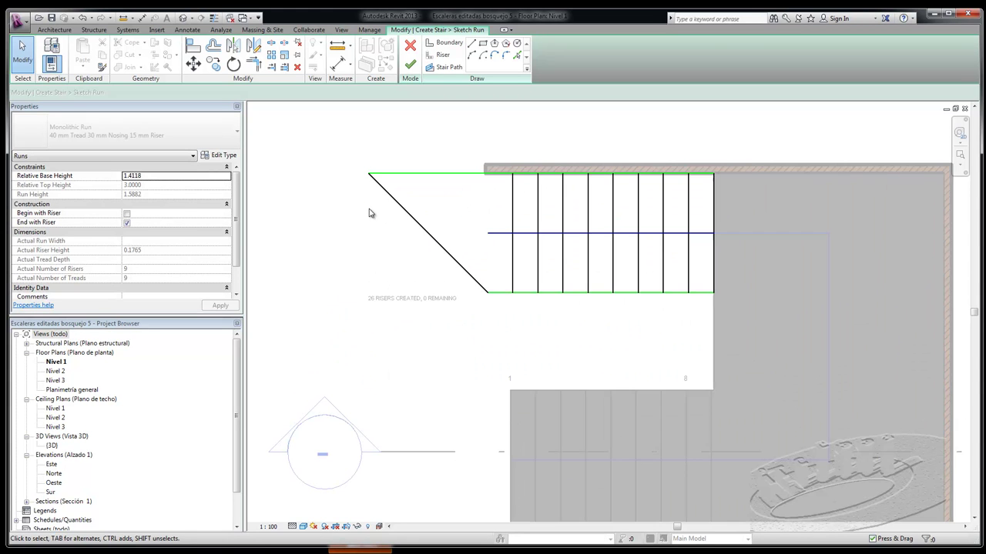
scroll(369, 213, "up", 1)
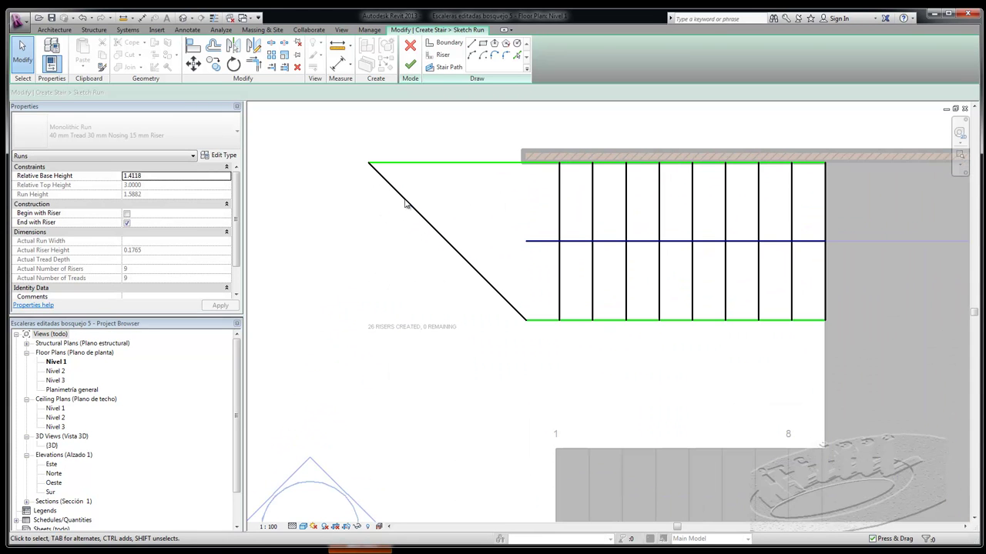
left_click(370, 162)
left_click_drag(370, 162, 440, 164)
key("Escape")
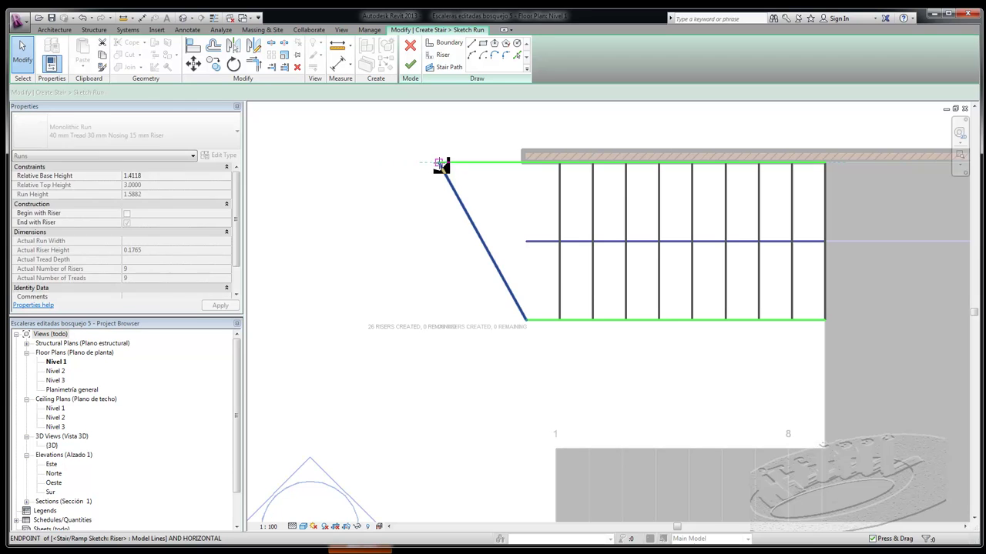
Extend the stair path line to the angled riser
left_click(526, 242)
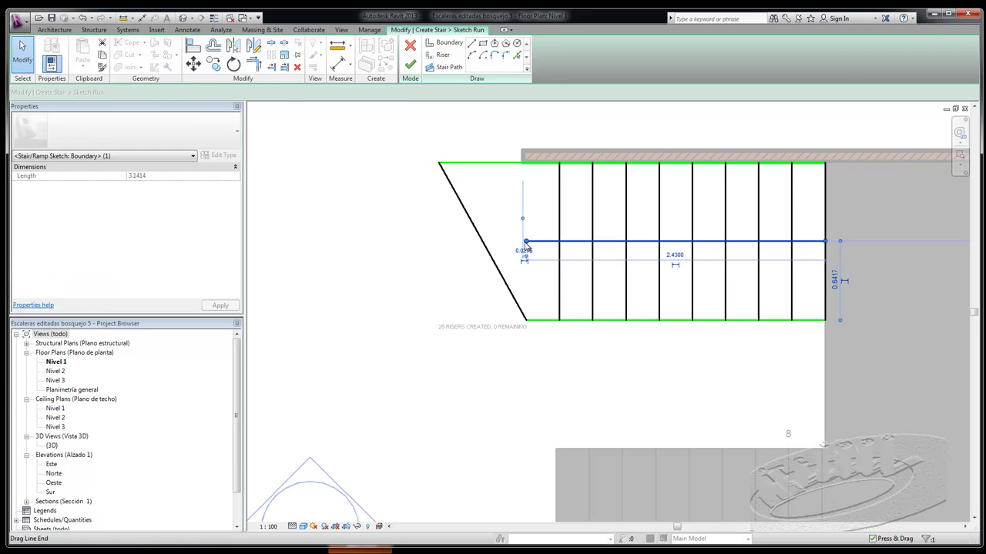
left_click_drag(529, 244, 482, 241)
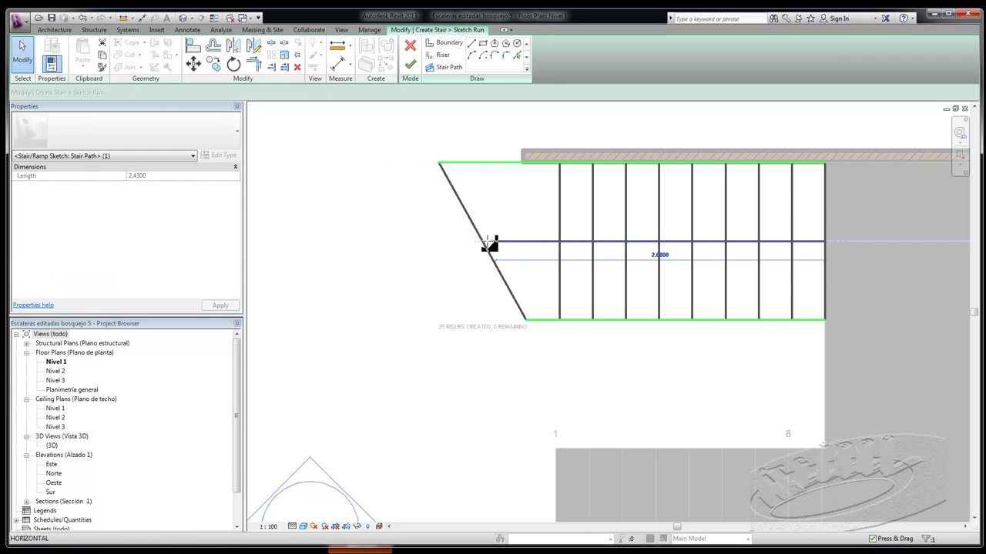
left_click(419, 240)
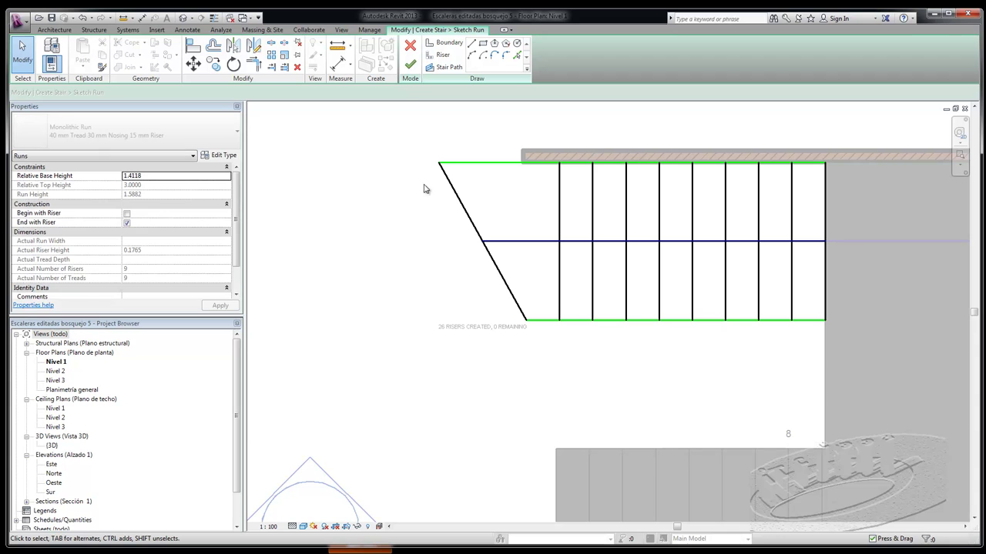
Finish the upper run's sketch and zoom out to see the whole stair
left_click(411, 66)
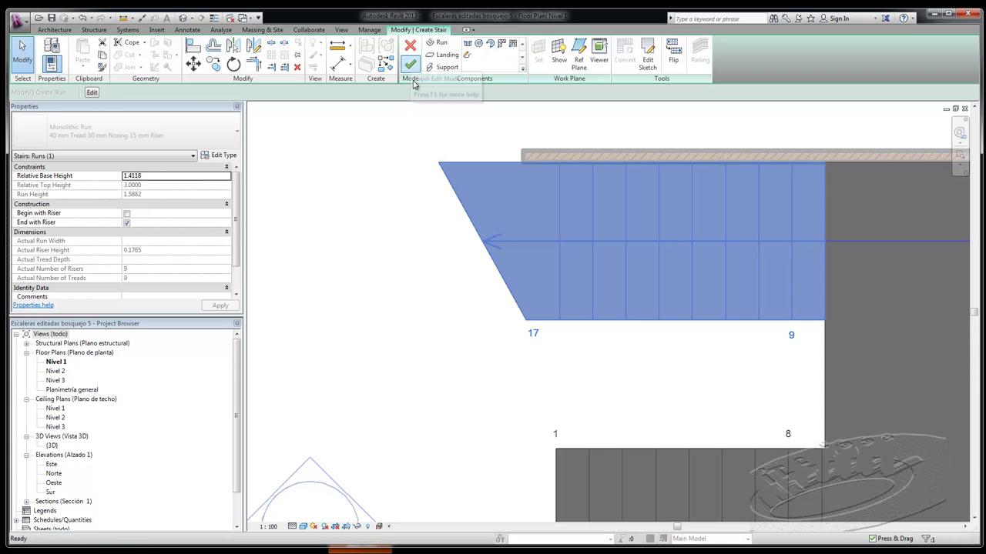
left_click(401, 134)
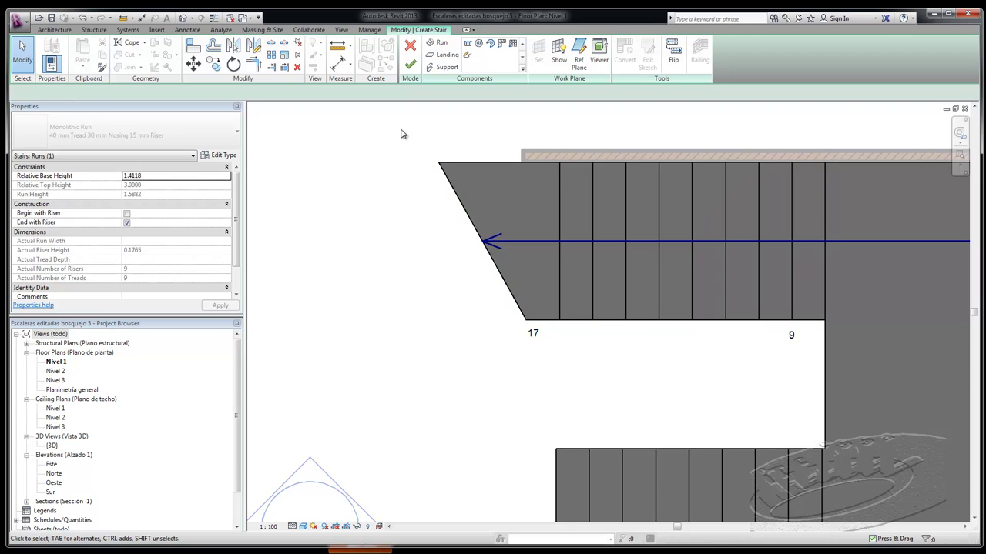
scroll(355, 205, "down", 1)
scroll(355, 205, "down", 1)
scroll(353, 205, "down", 1)
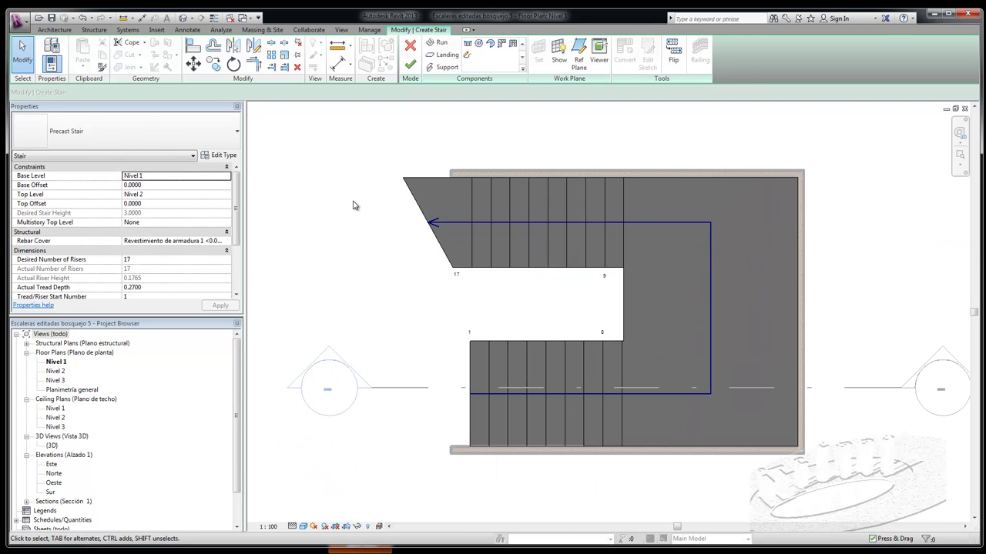
Reopen the upper run's sketch to check it, close it unchanged, and select the lower run
left_click(509, 268)
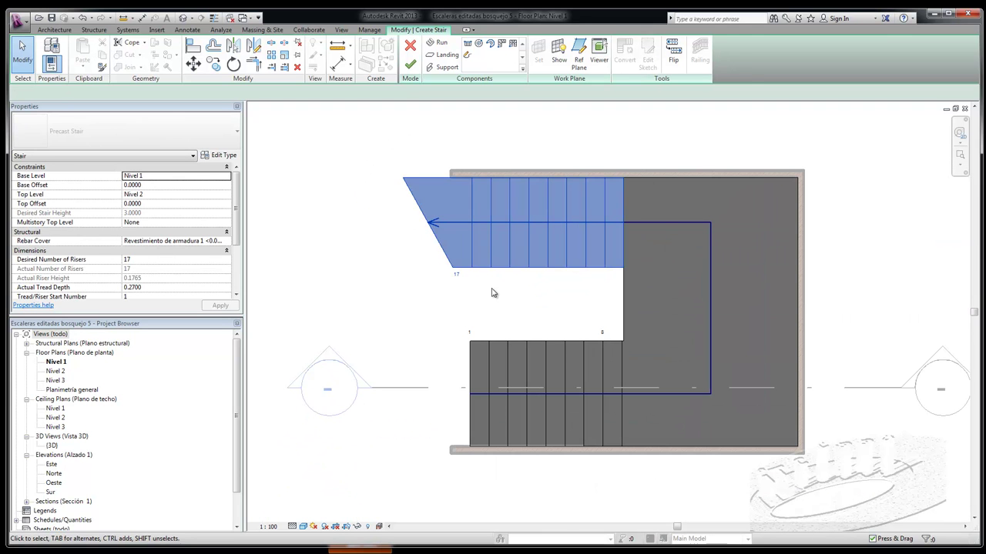
left_click(93, 92)
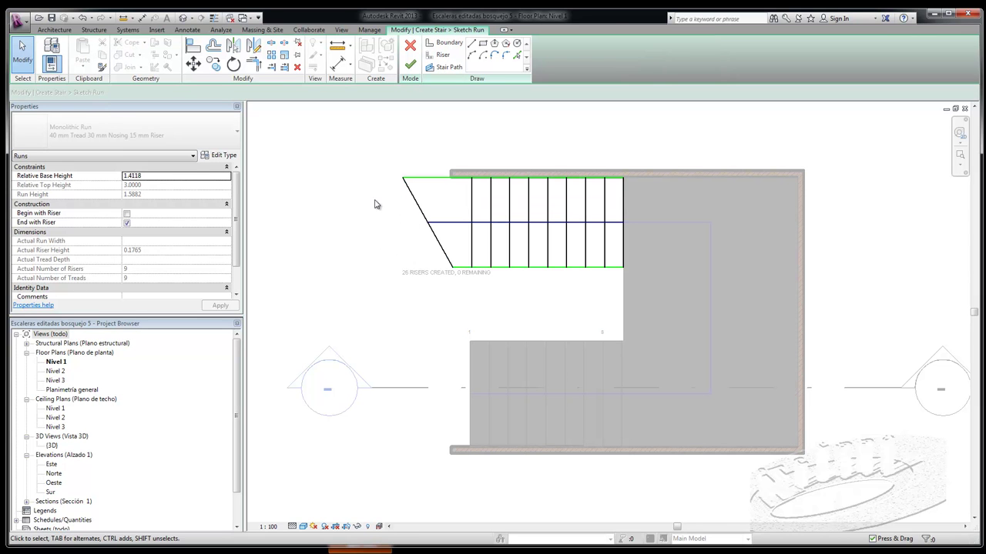
left_click(412, 47)
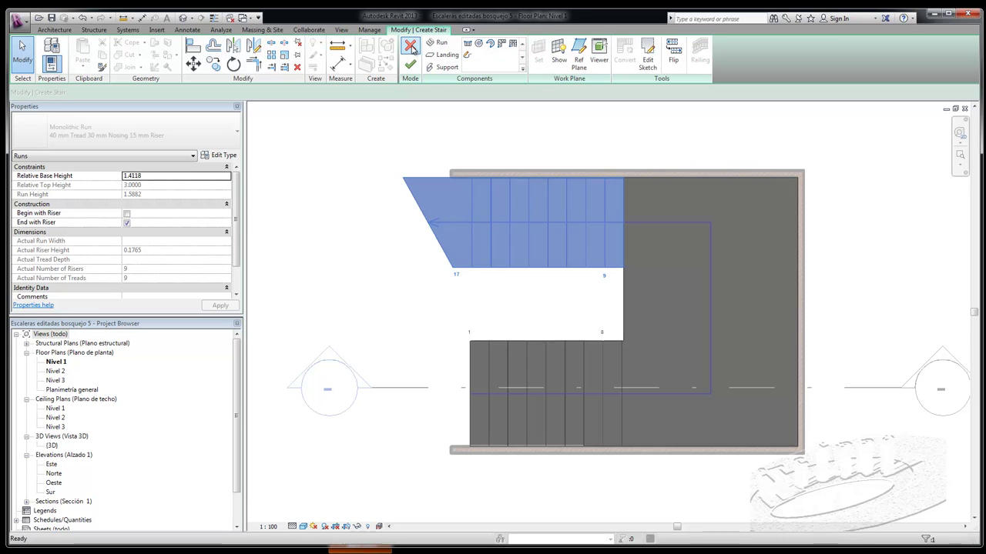
left_click(508, 347)
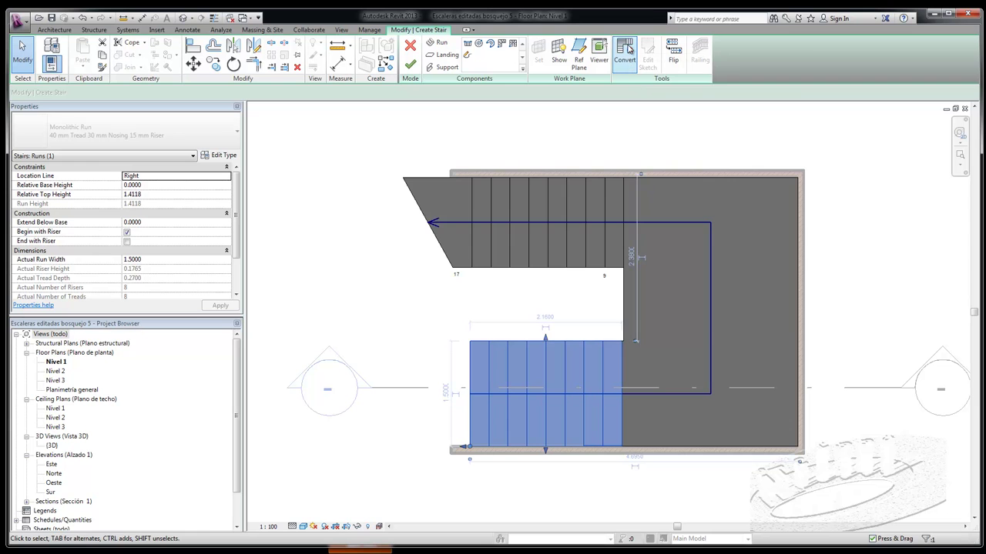
Convert the lower run to a custom sketch and slant its left riser further left
left_click(626, 49)
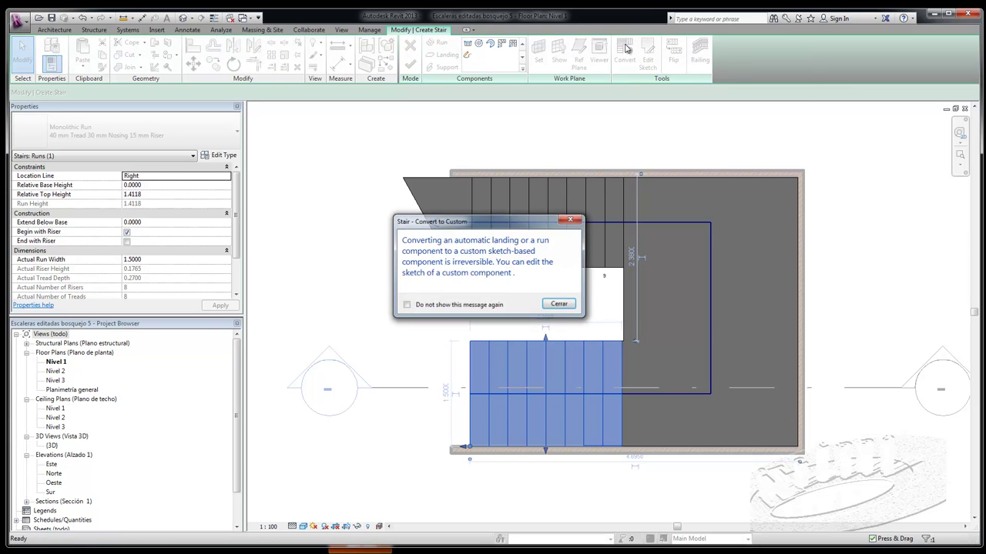
left_click(559, 305)
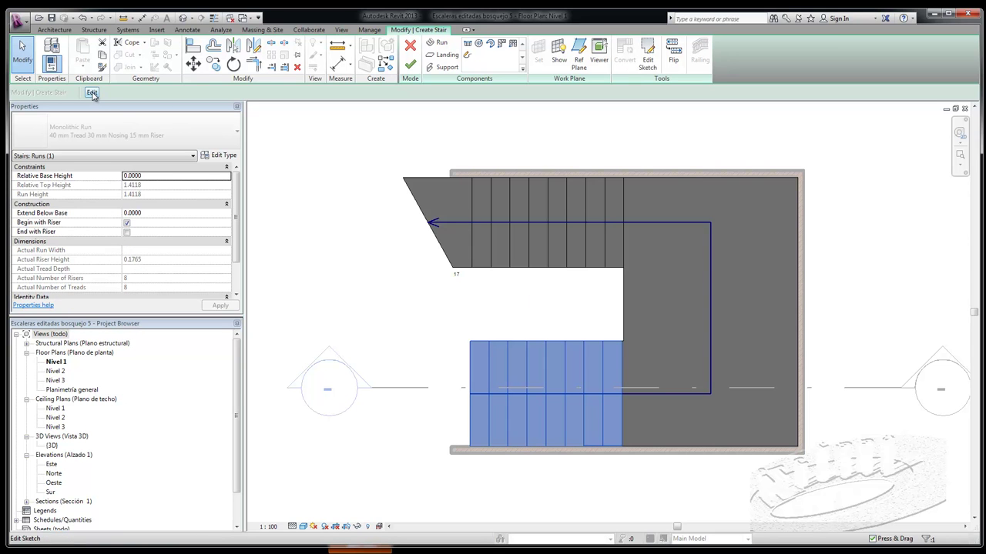
left_click(471, 387)
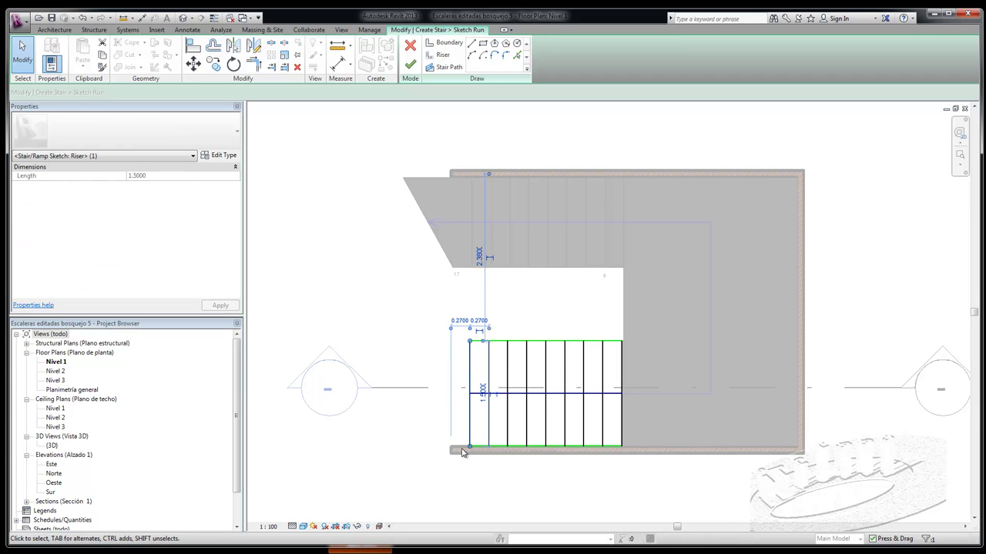
left_click_drag(471, 448, 411, 445)
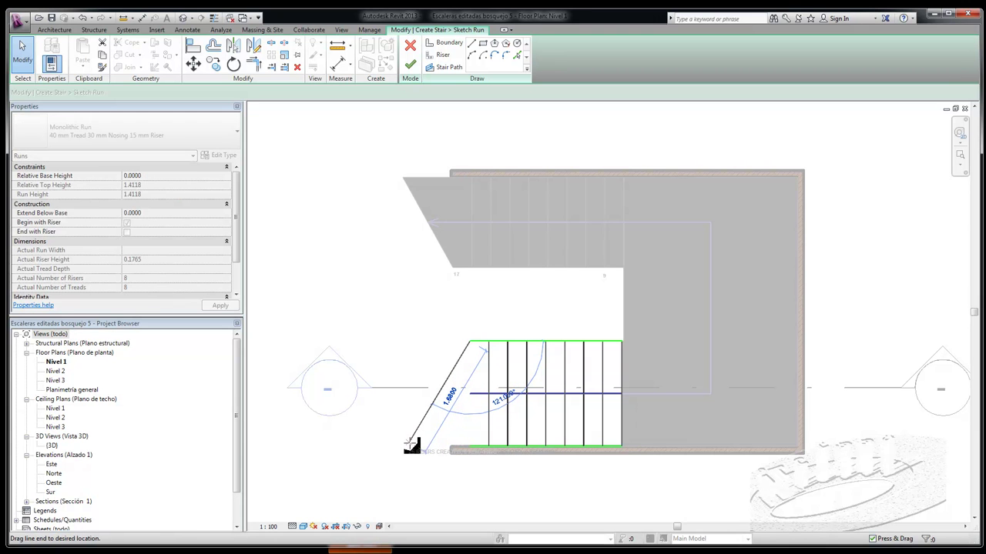
left_click_drag(410, 445, 406, 446)
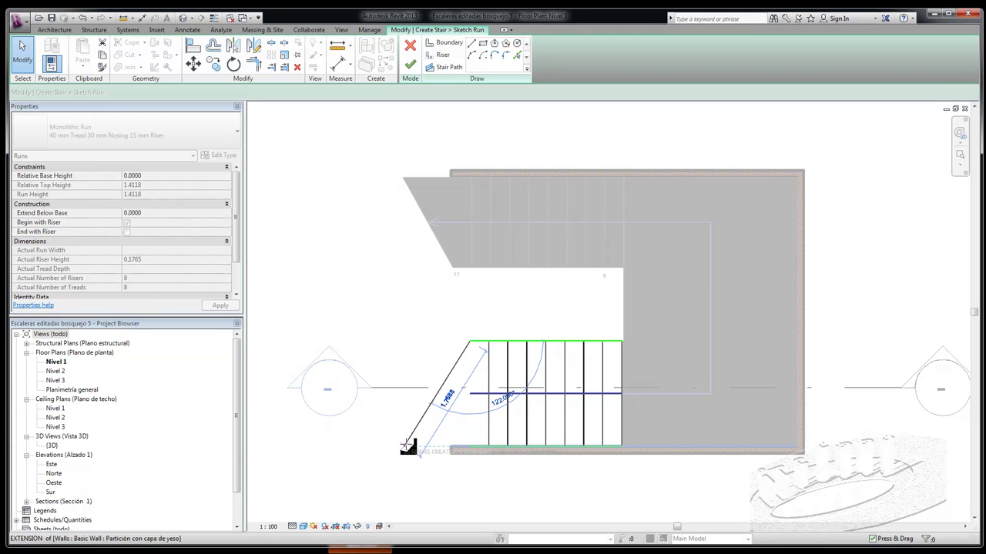
Extend the lower run's stair path to the slanted end and finish the sketch
left_click(476, 450)
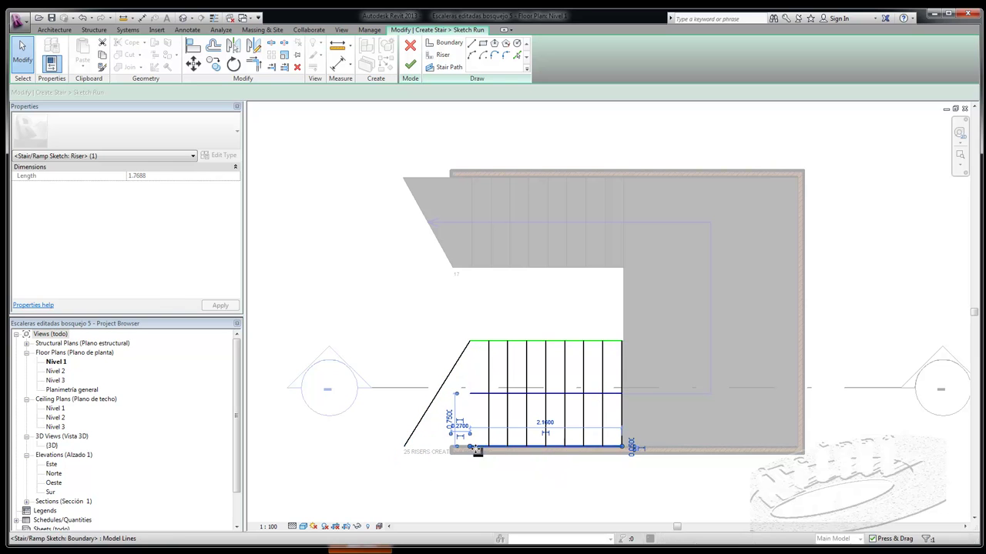
left_click(406, 447)
left_click(471, 395)
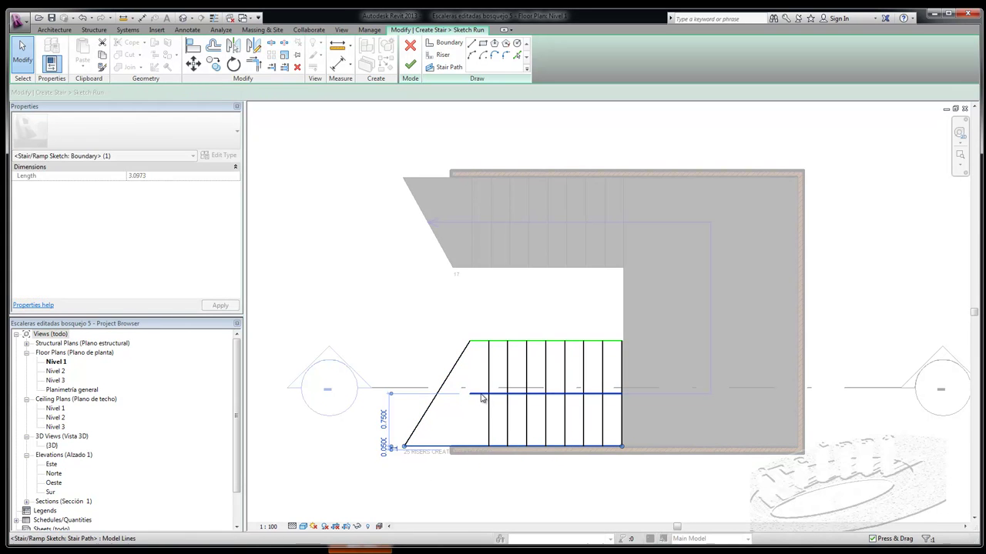
left_click_drag(472, 395, 422, 393)
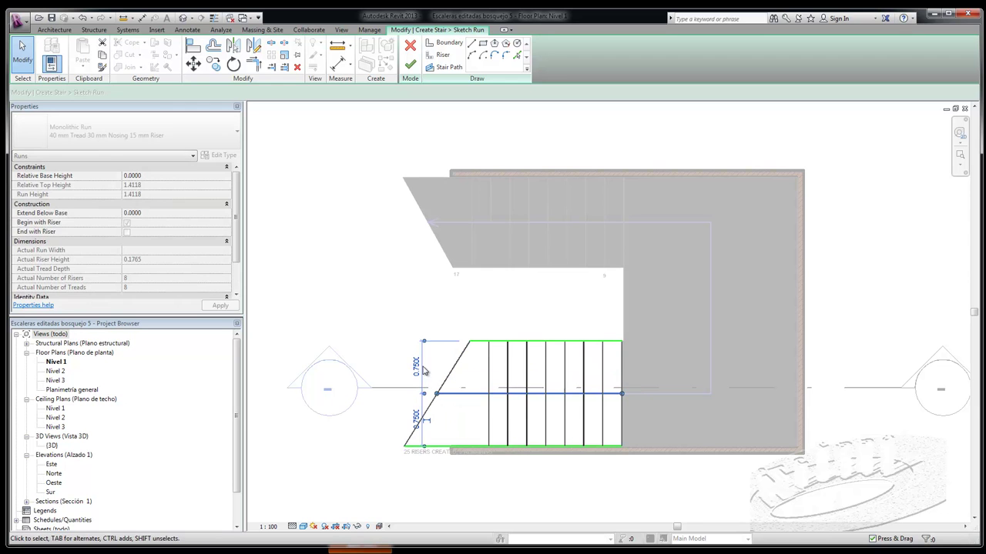
left_click(411, 301)
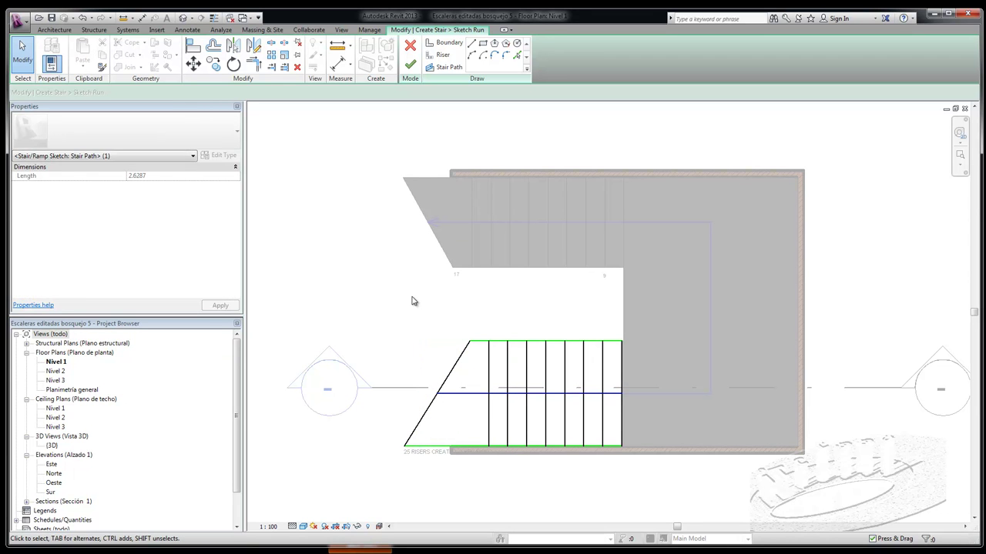
left_click(410, 67)
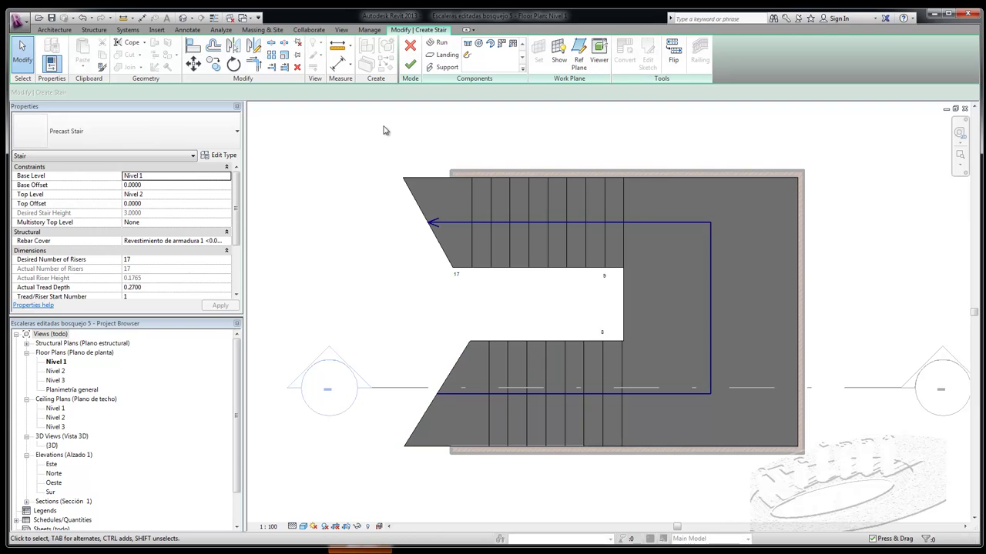
Open the 3D view and orbit it to show both stair runs
left_click(182, 18)
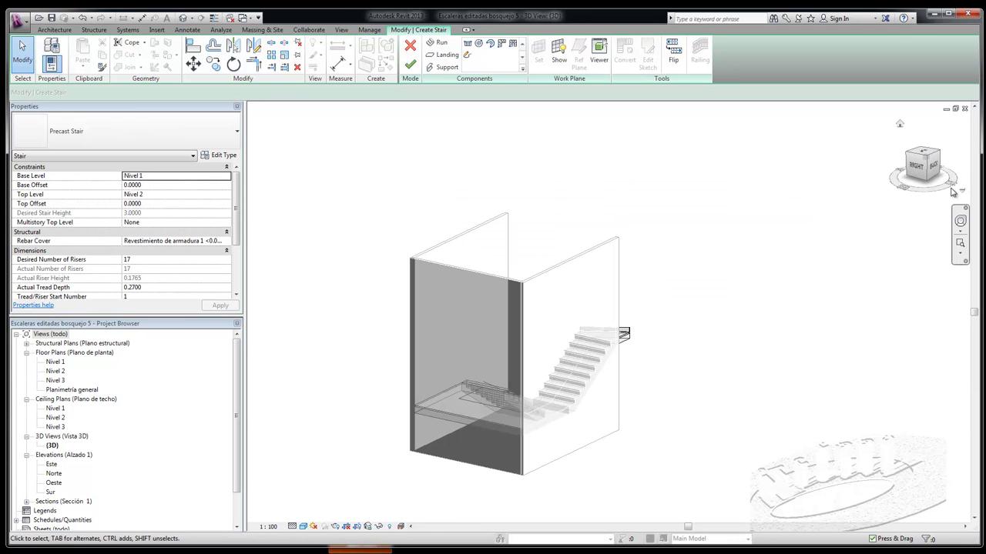
left_click(951, 193)
left_click(961, 221)
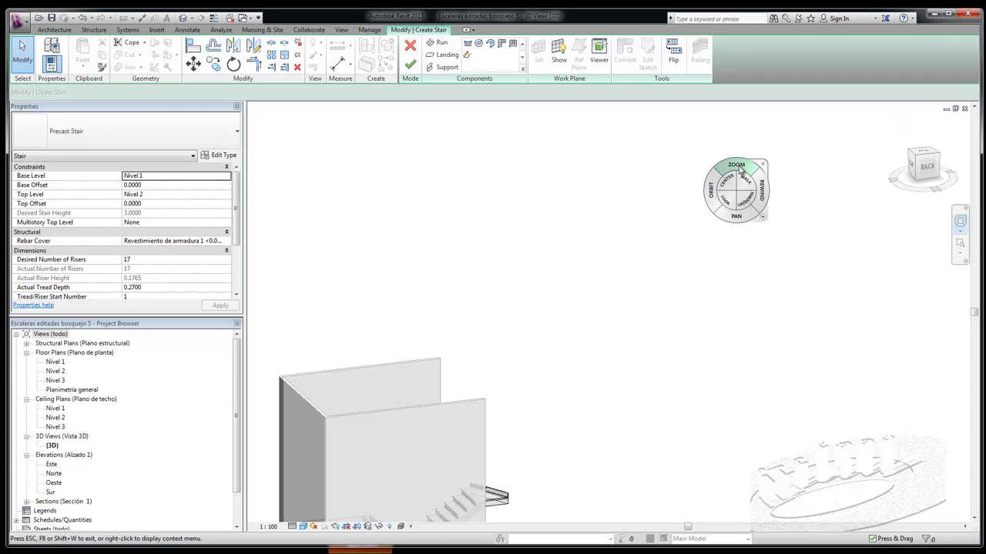
mouse_move(727, 179)
left_mouse_down()
mouse_move(470, 447)
mouse_move(440, 508)
left_mouse_up()
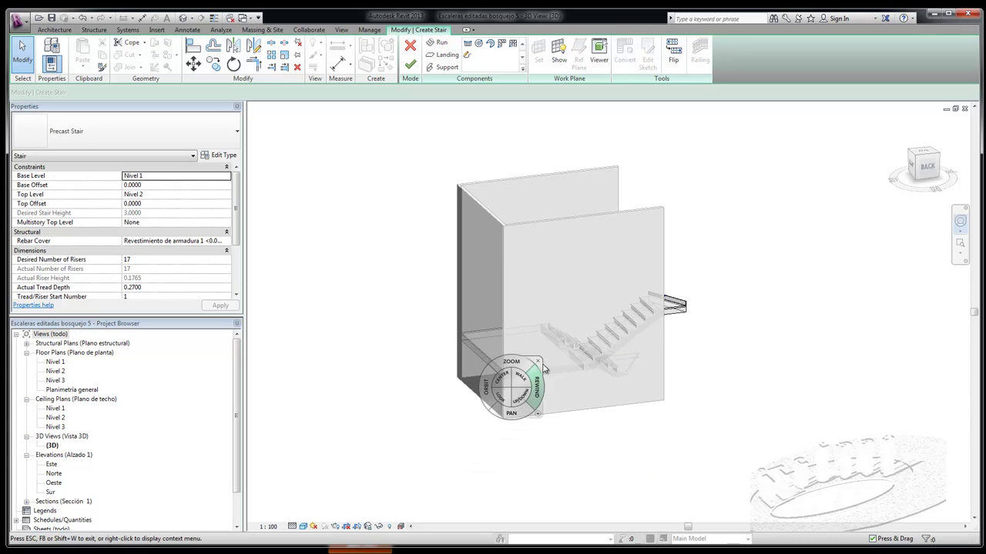
left_click_drag(488, 394, 317, 383)
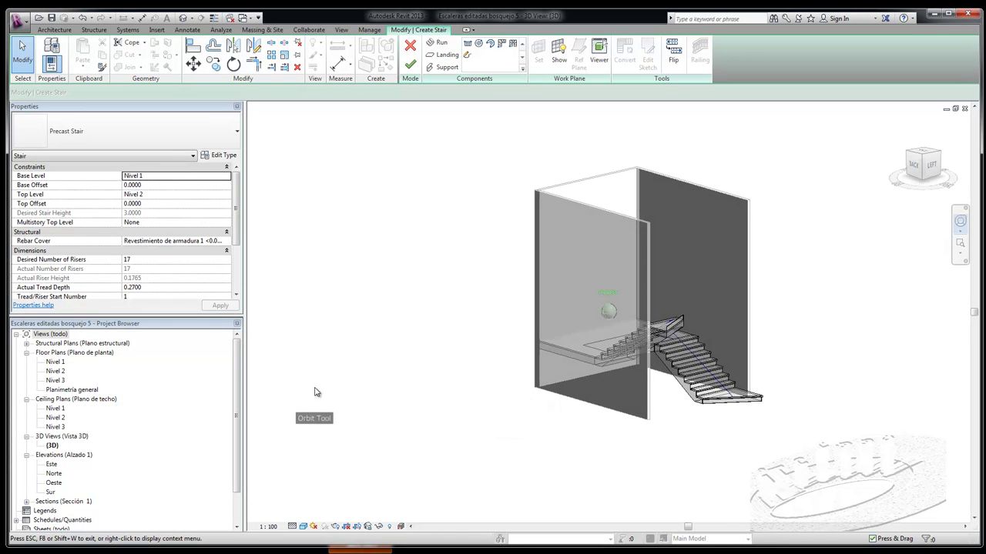
scroll(766, 381, "up", 3)
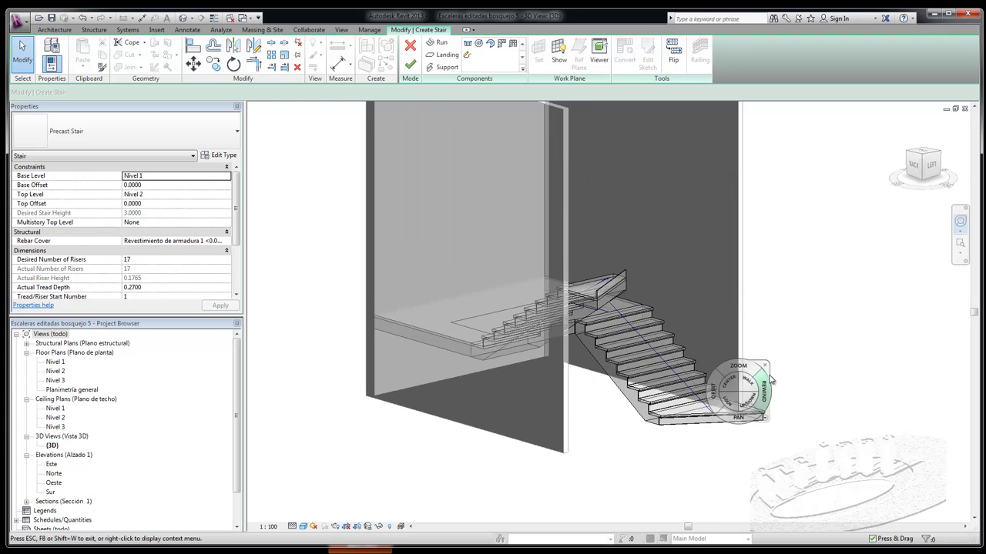
key("Escape")
Select the lower run and then the landing to check them in 3D
left_click(685, 419)
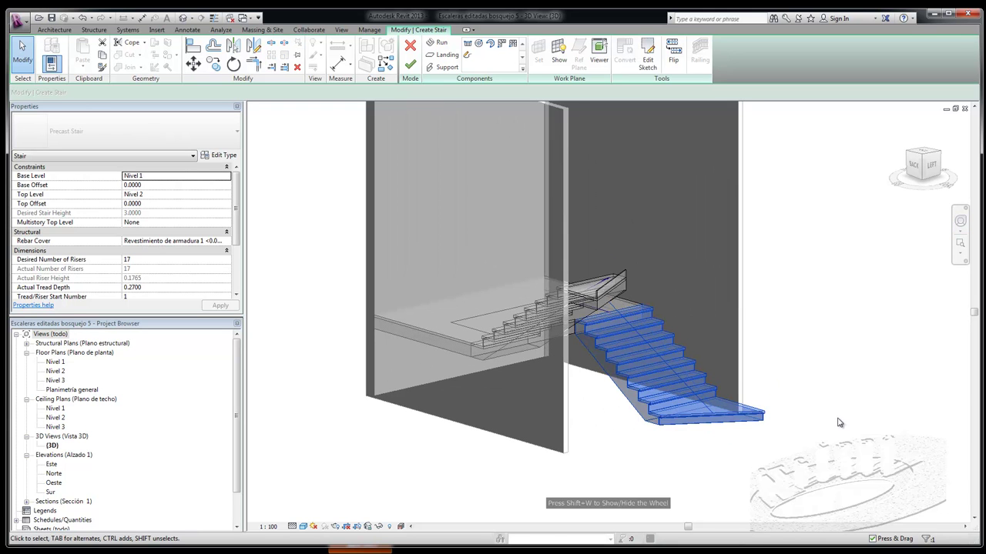
left_click(788, 396)
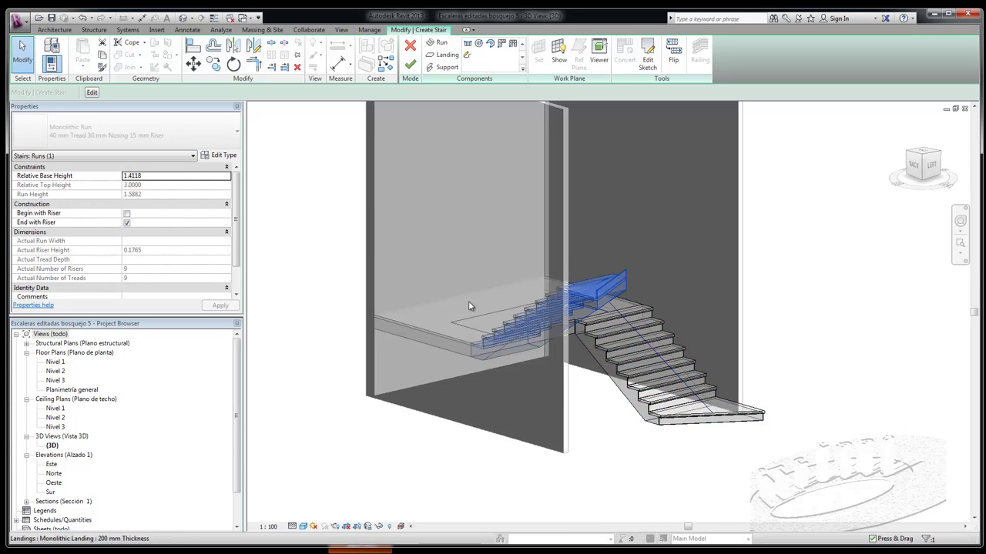
left_click(432, 331)
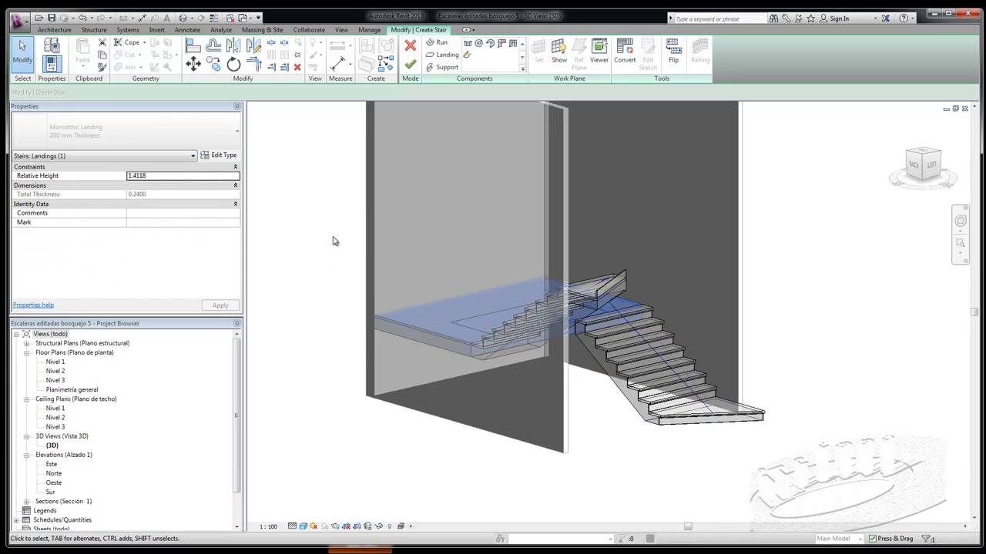
left_click(599, 54)
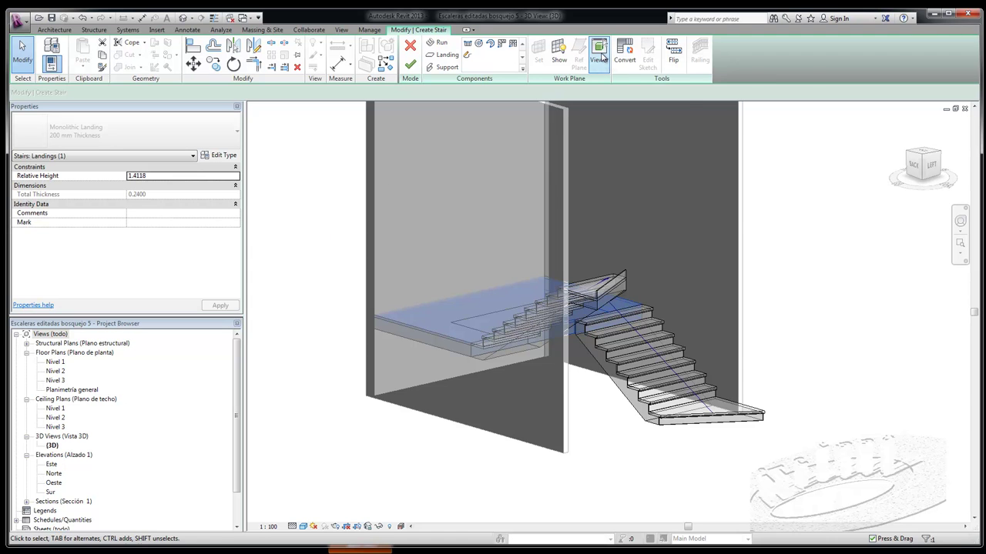
left_click(320, 199)
scroll(335, 177, "down", 2)
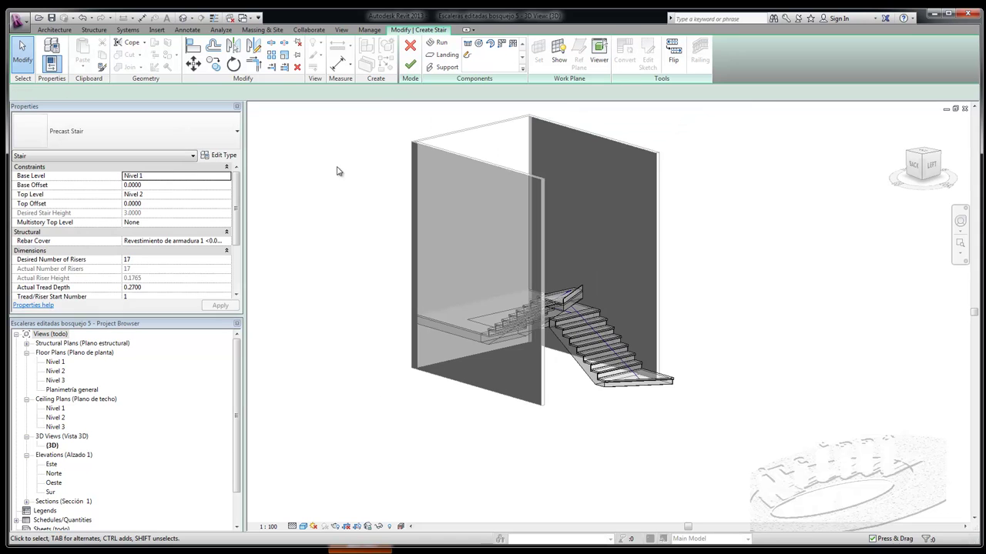
Finish the stair, dismiss the railing slope warning, and orbit the 3D view to the front
left_click(410, 67)
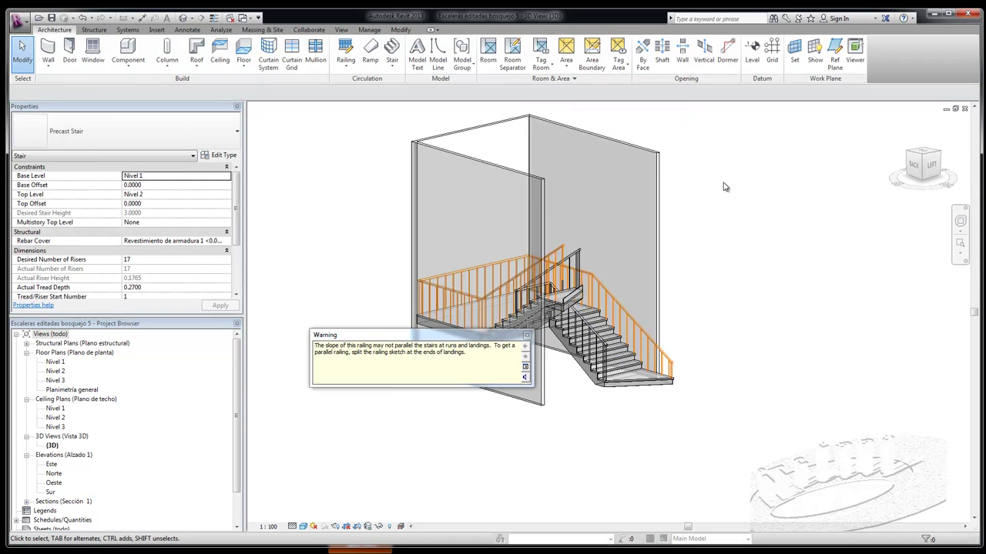
left_click_drag(413, 414, 414, 418)
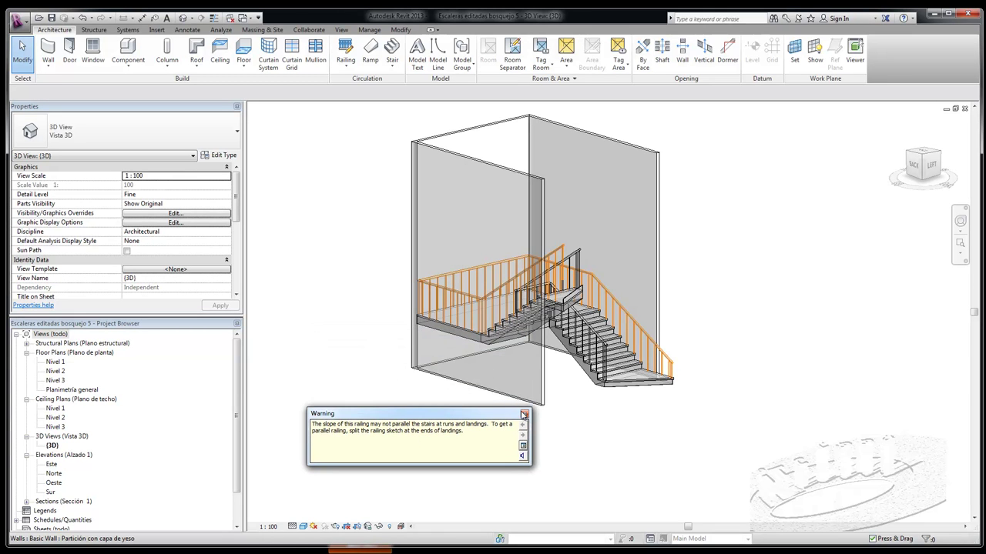
left_click(525, 417)
left_click(522, 422)
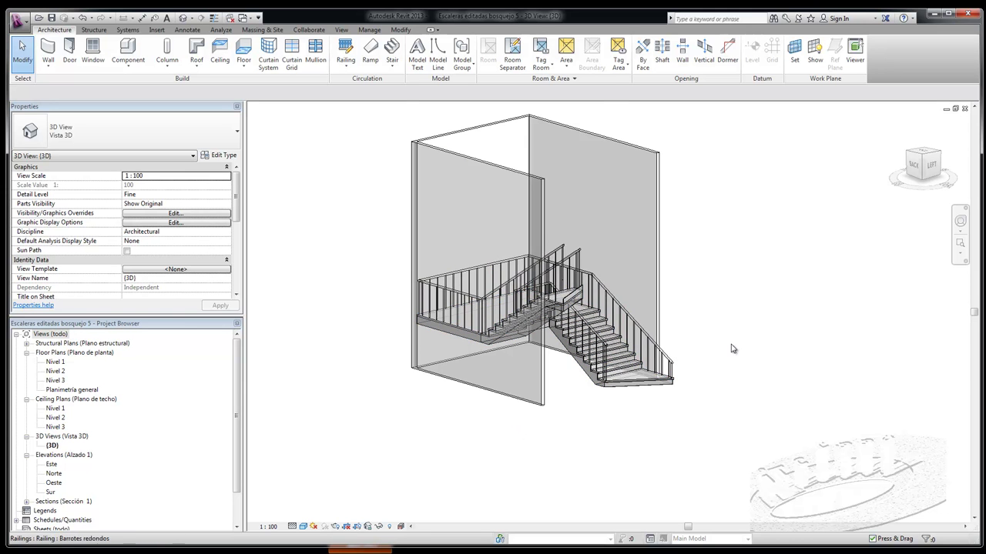
scroll(732, 346, "up", 1)
left_click(960, 221)
mouse_move(931, 245)
left_mouse_down()
mouse_move(779, 288)
mouse_move(693, 348)
mouse_move(627, 251)
mouse_move(638, 240)
mouse_move(665, 250)
left_mouse_up()
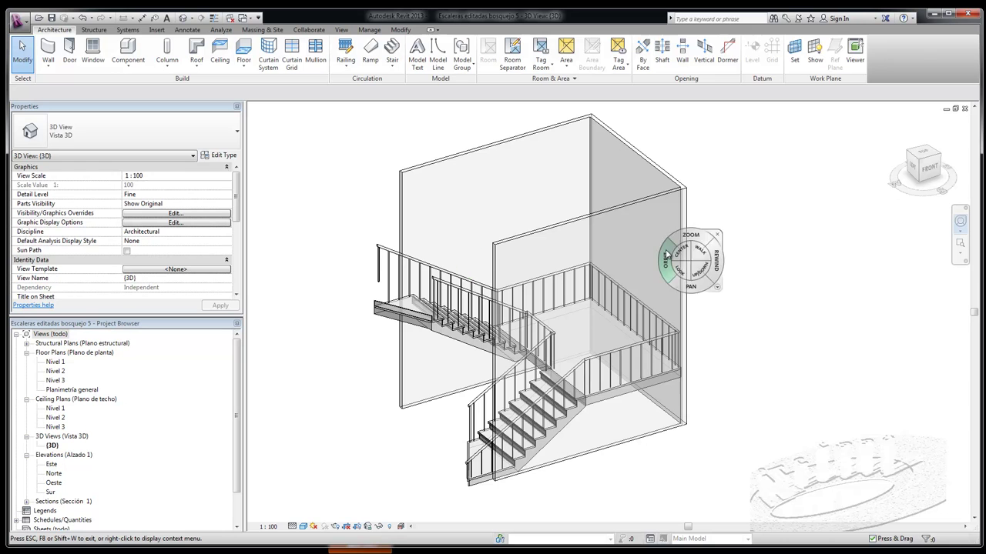
scroll(591, 177, "down", 1)
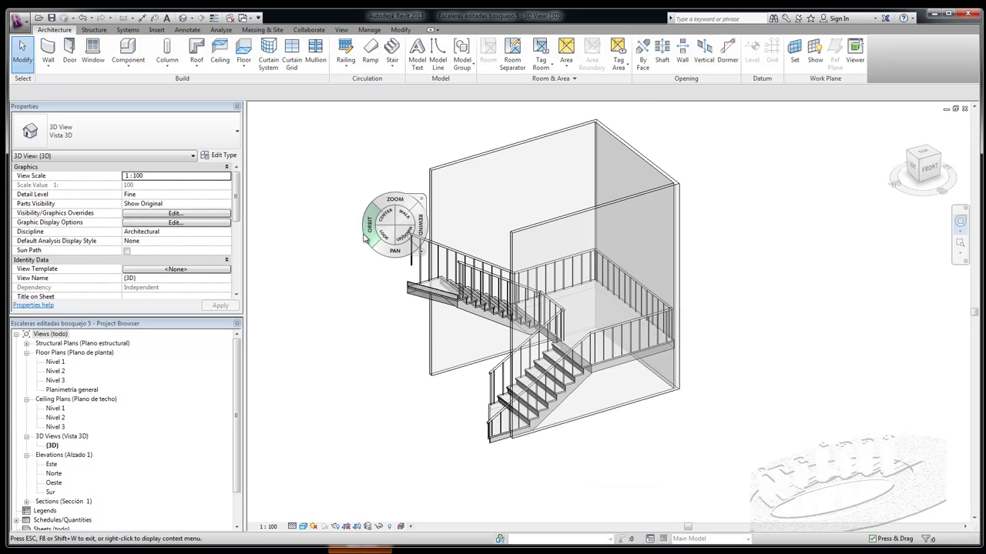
scroll(370, 234, "up", 1)
key("Escape")
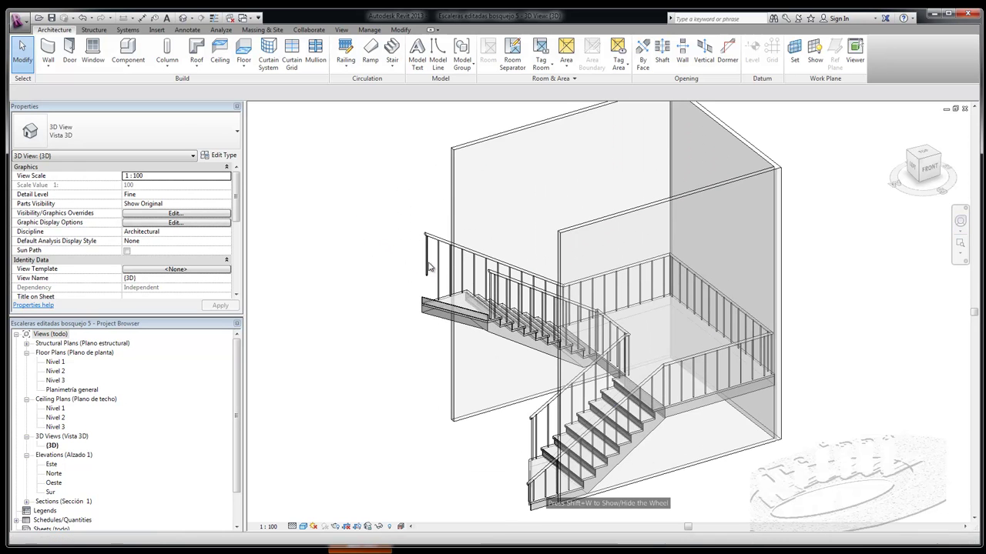
left_click(426, 265)
scroll(398, 184, "down", 1)
scroll(398, 189, "down", 1)
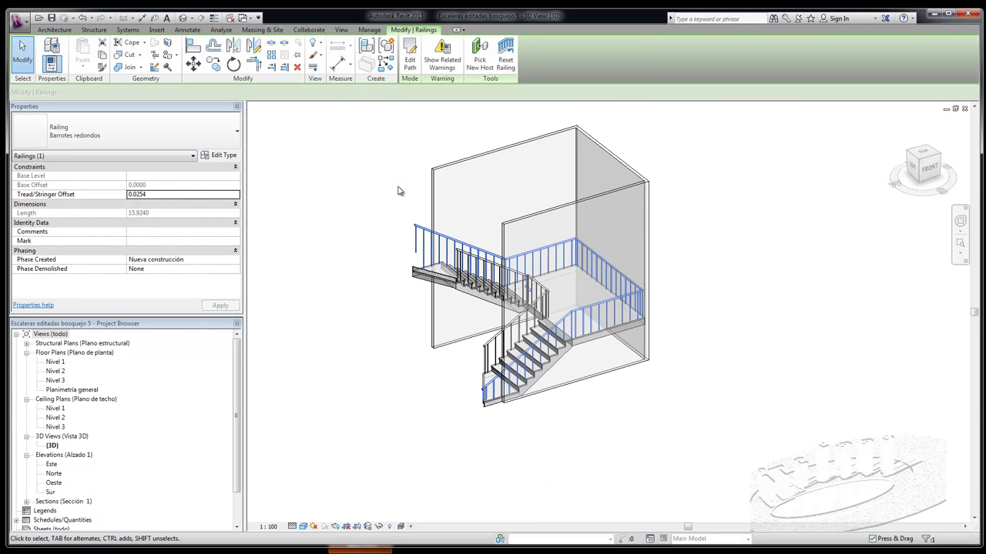
scroll(498, 404, "up", 3)
scroll(498, 404, "up", 1)
scroll(539, 392, "up", 1)
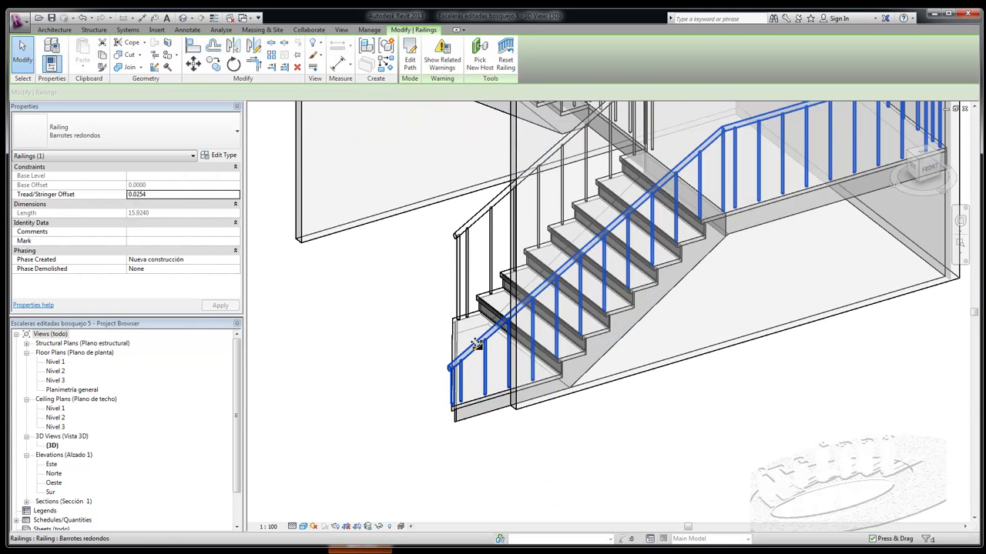
scroll(713, 371, "down", 2)
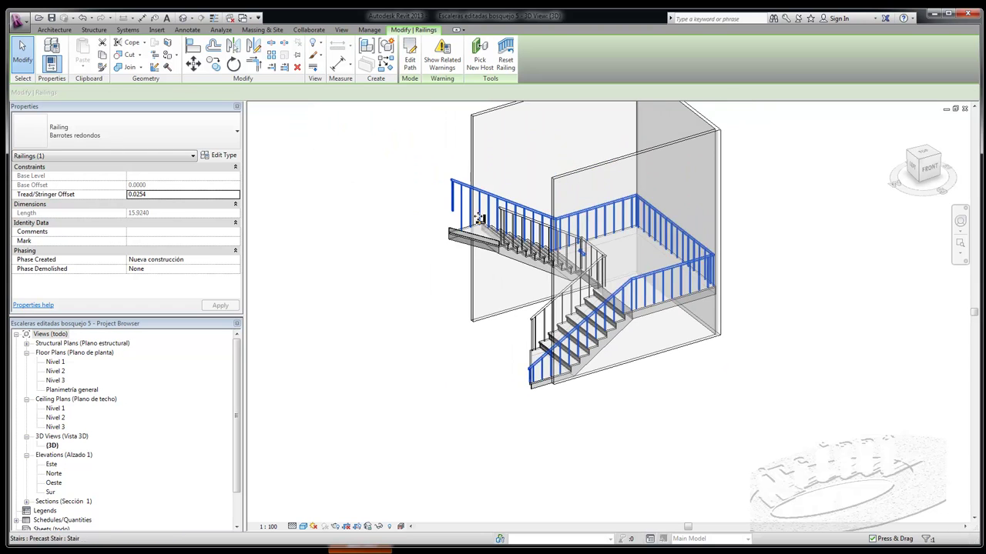
scroll(389, 168, "down", 1)
left_click(387, 168)
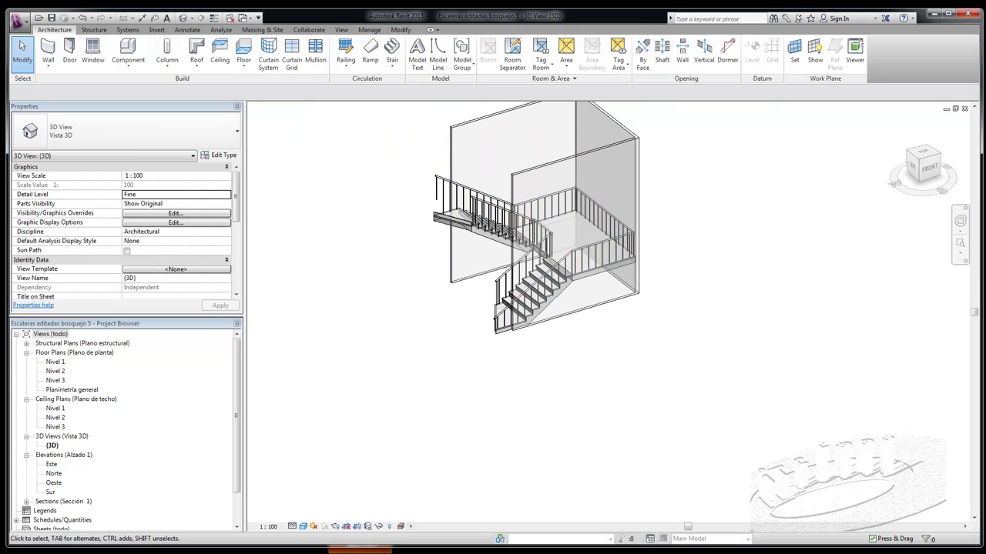